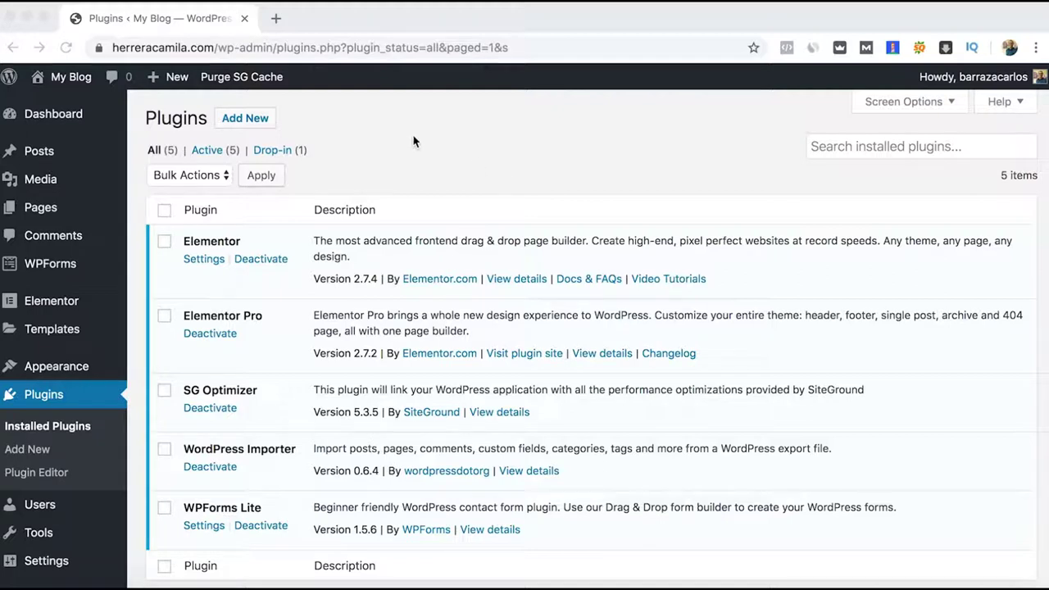
# Step: Find the Envato Elements plugin in the plugin directory, then install and activate it
pyautogui.click(243, 121)
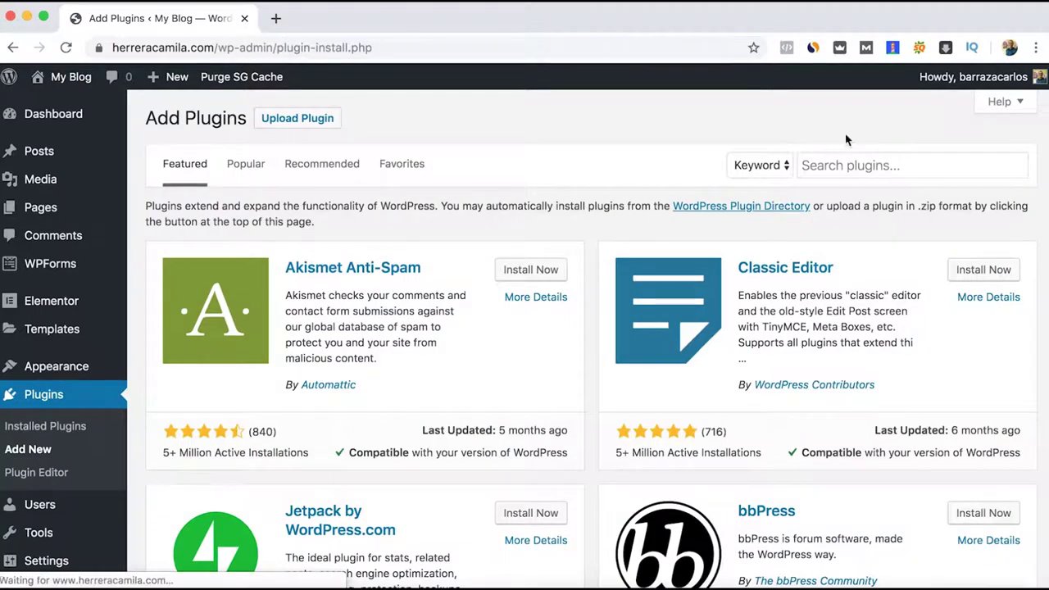
pyautogui.click(835, 157)
pyautogui.write('envato elements')
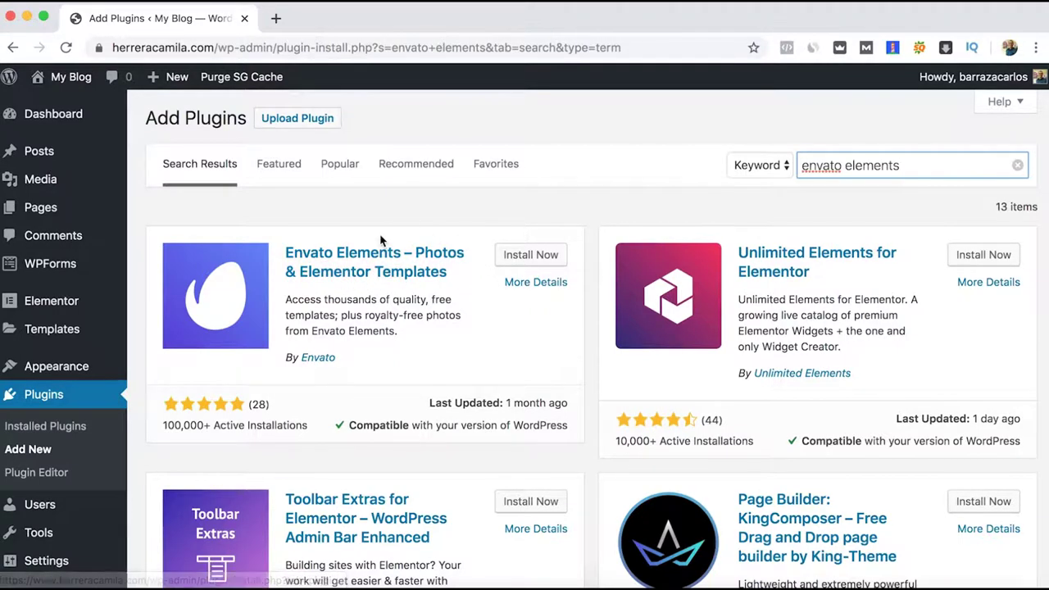
pyautogui.click(508, 254)
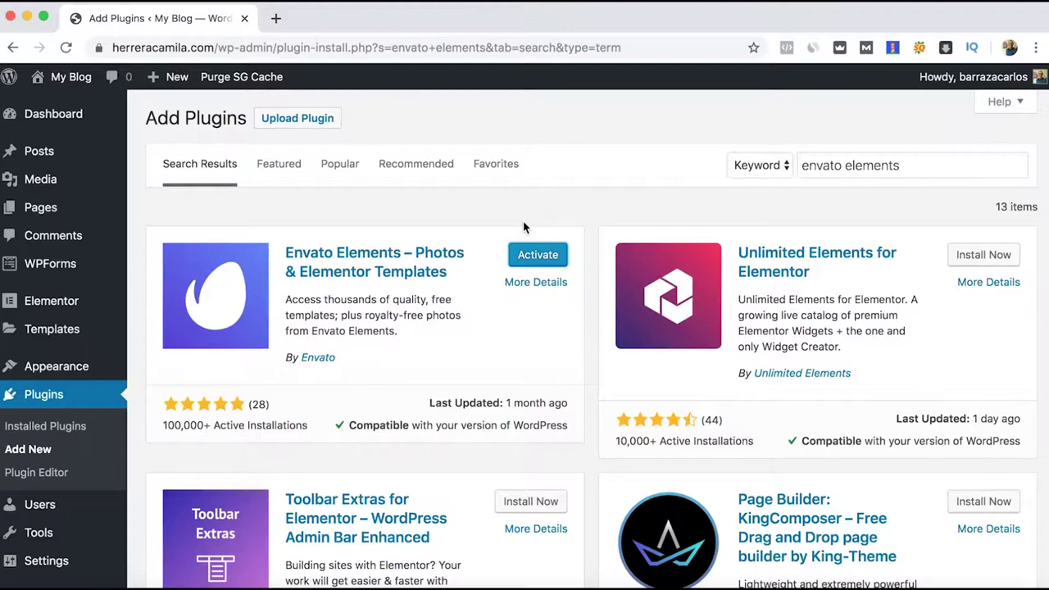
pyautogui.click(521, 253)
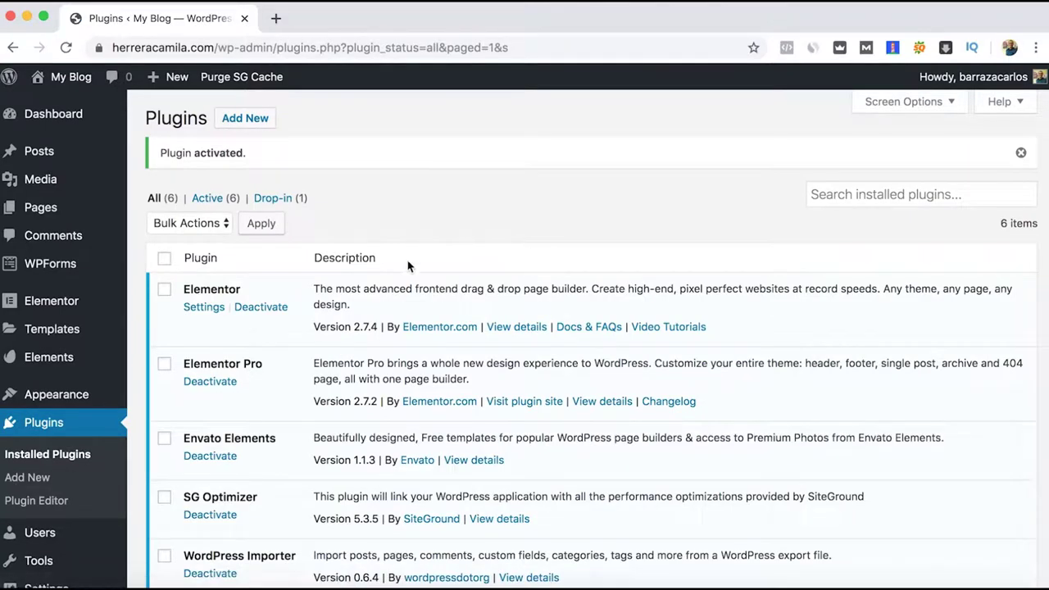
# Step: Open the Envato Elements plugin page, accept the terms and complete the registration with the prefilled email
pyautogui.click(62, 368)
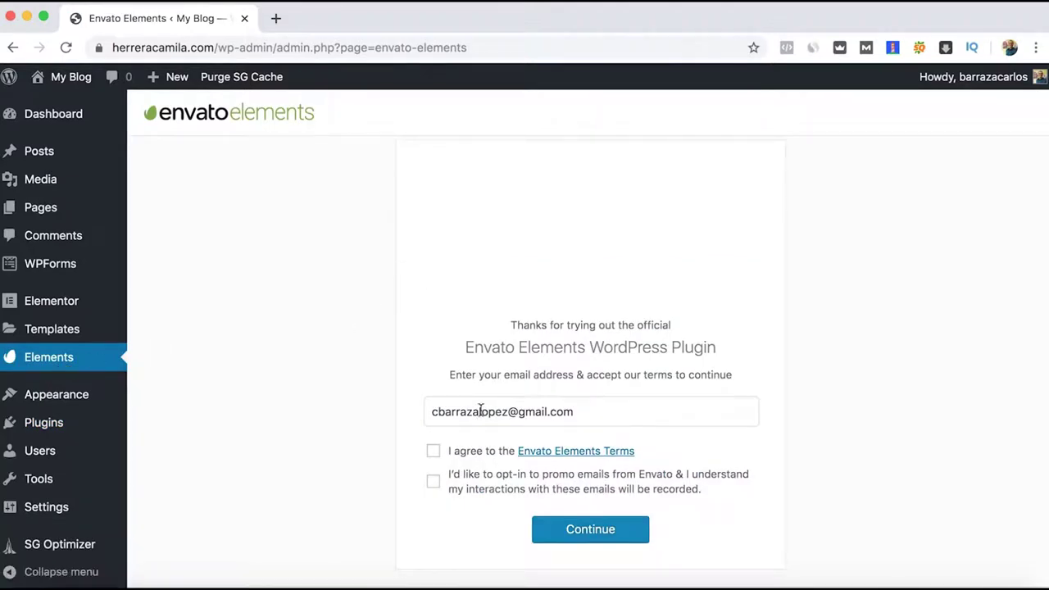
pyautogui.click(574, 538)
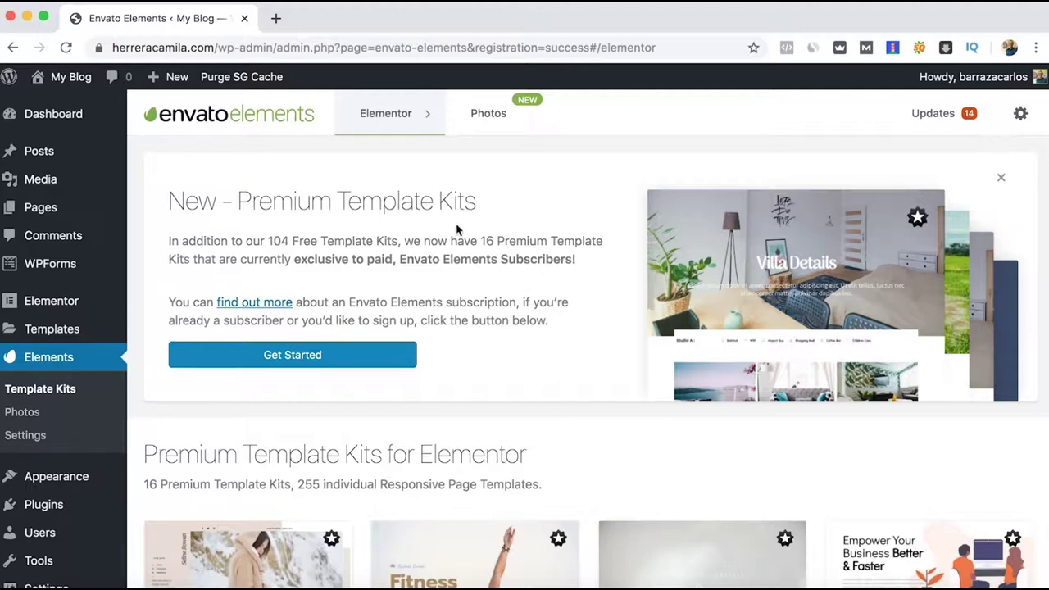
# Step: Browse the premium and free Elementor template kits offered on the first page of the catalogue
pyautogui.scroll(-4, 469, 295)
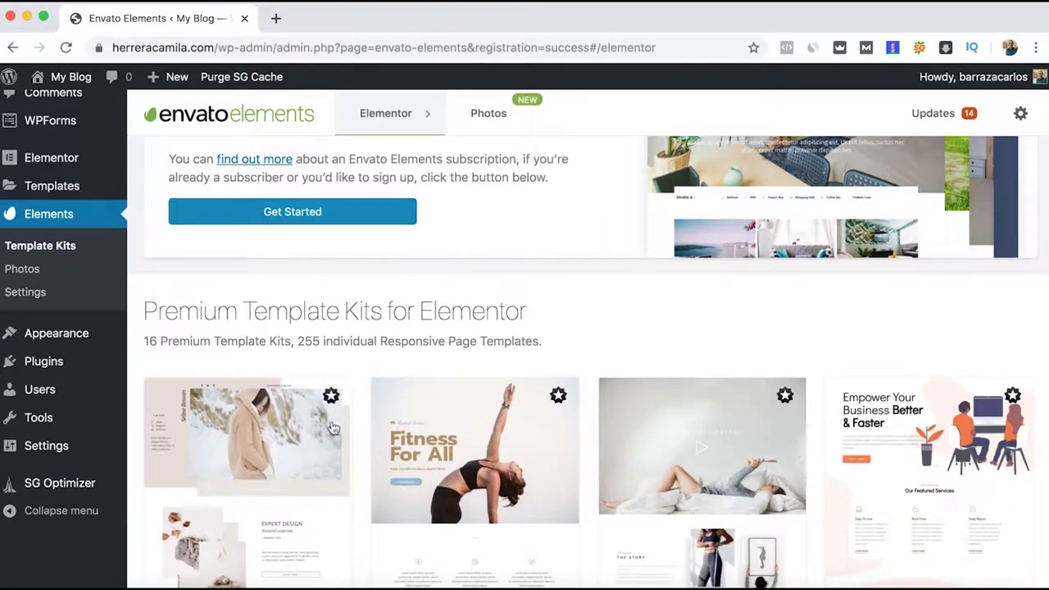
pyautogui.scroll(-2, 313, 451)
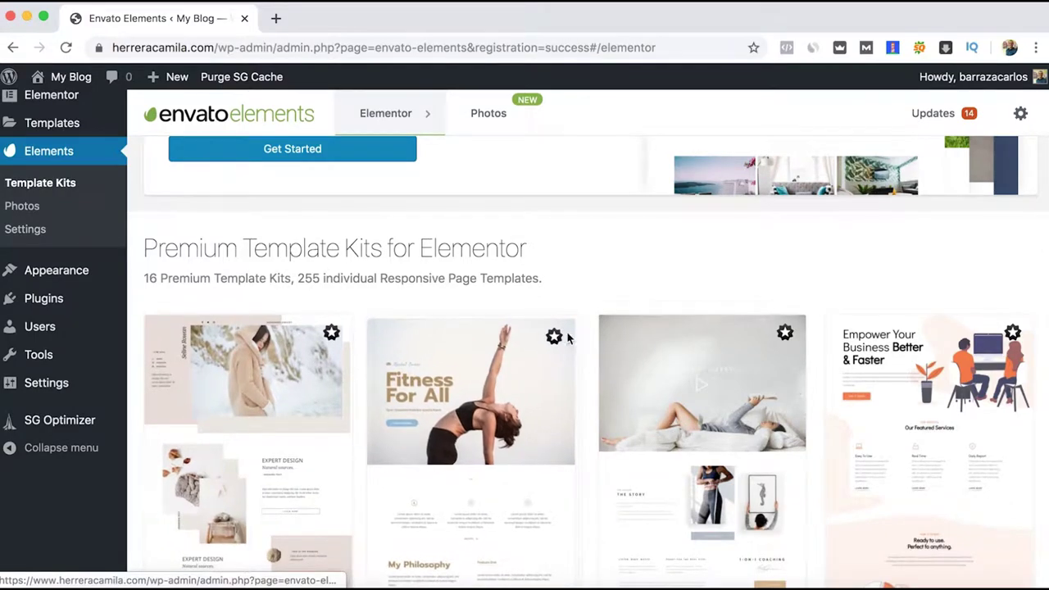
pyautogui.scroll(-10, 543, 350)
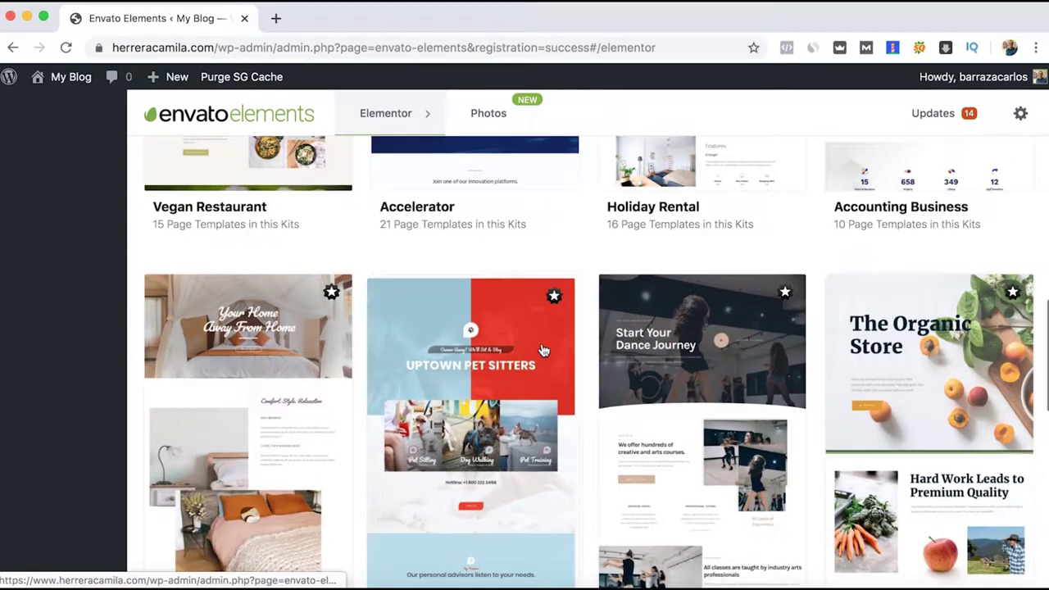
pyautogui.scroll(-20, 566, 288)
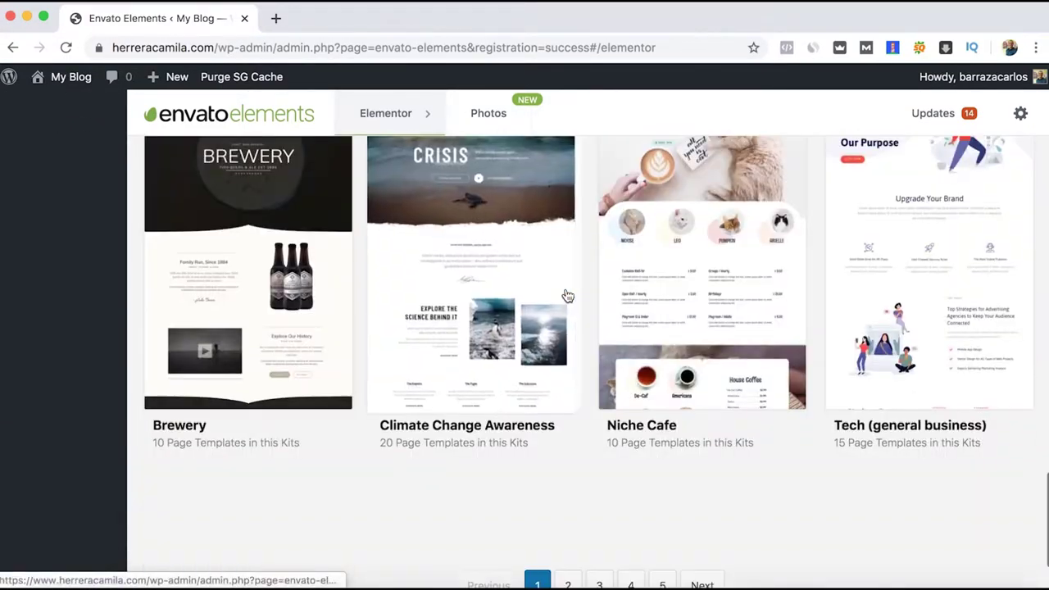
pyautogui.scroll(5, 590, 270)
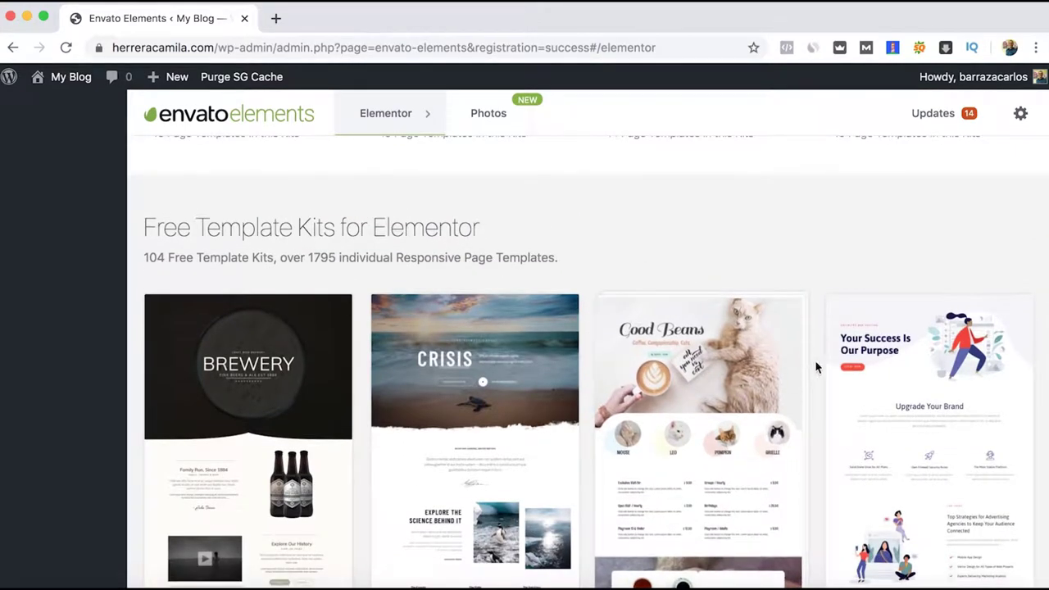
pyautogui.scroll(-12, 827, 386)
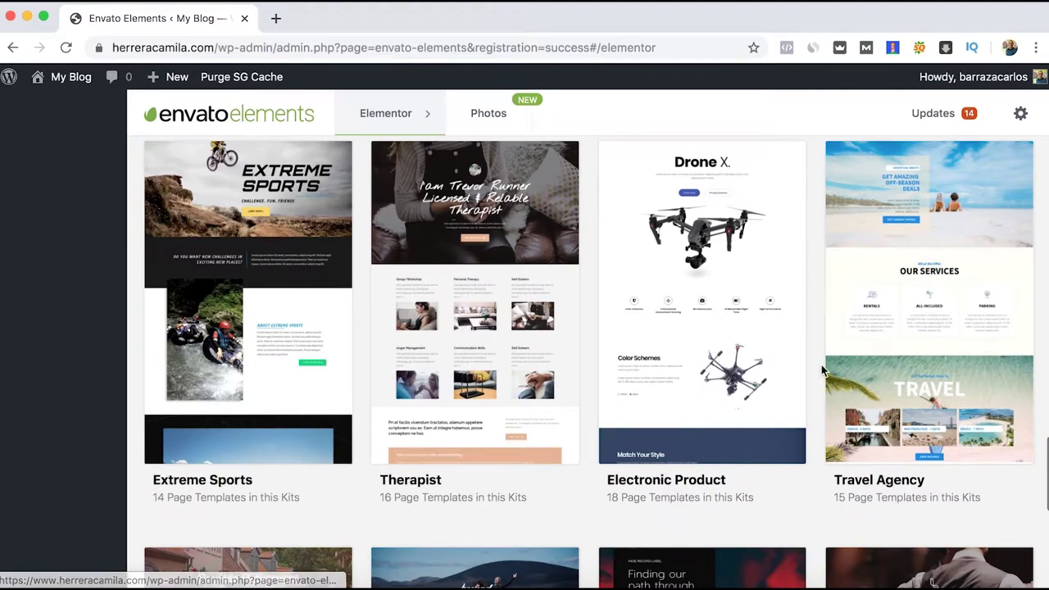
pyautogui.scroll(-9, 583, 381)
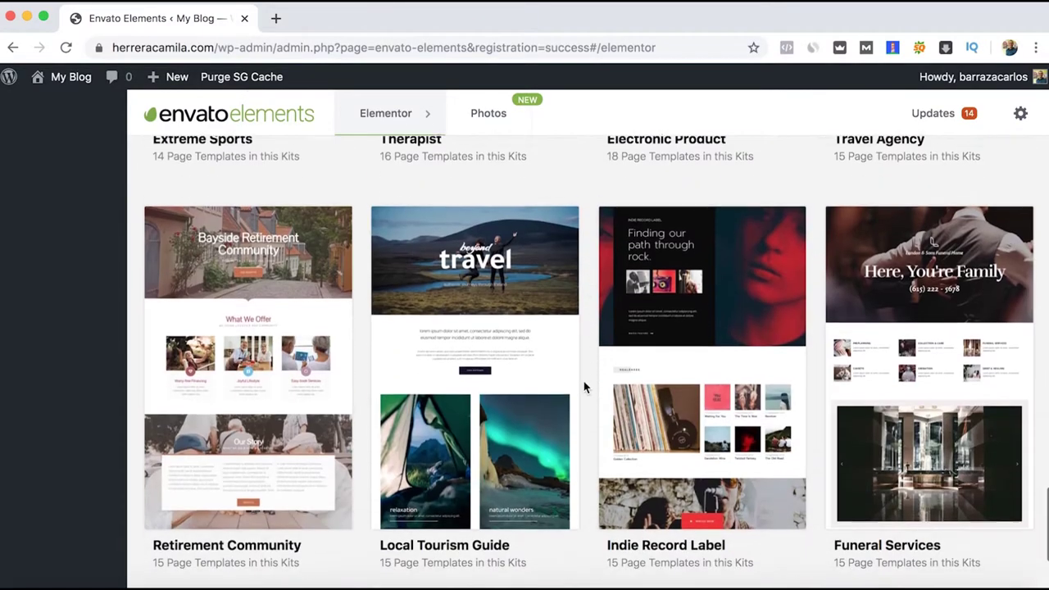
pyautogui.scroll(-4, 584, 386)
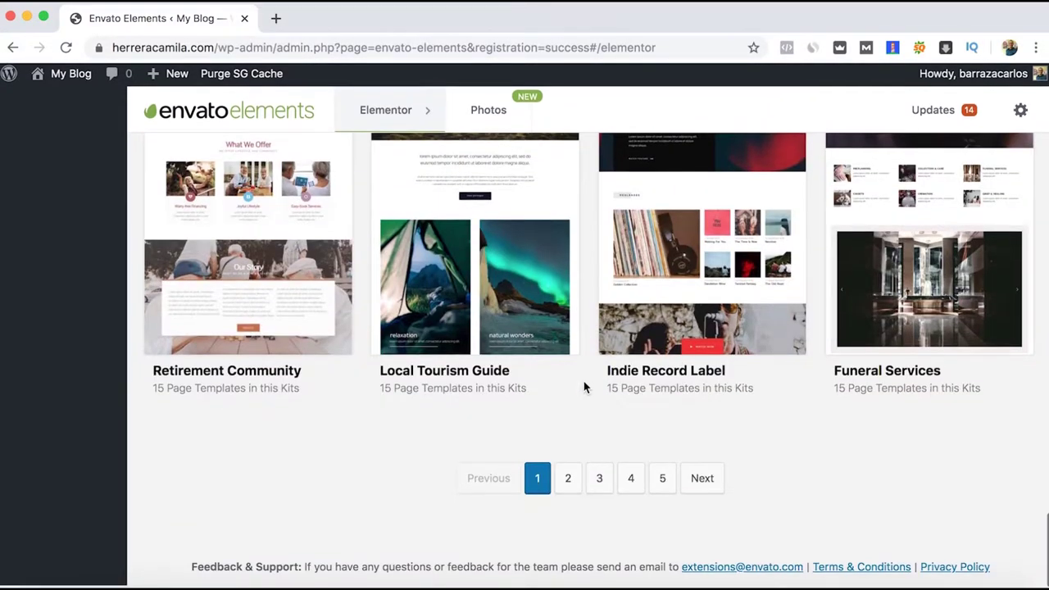
pyautogui.scroll(20, 584, 381)
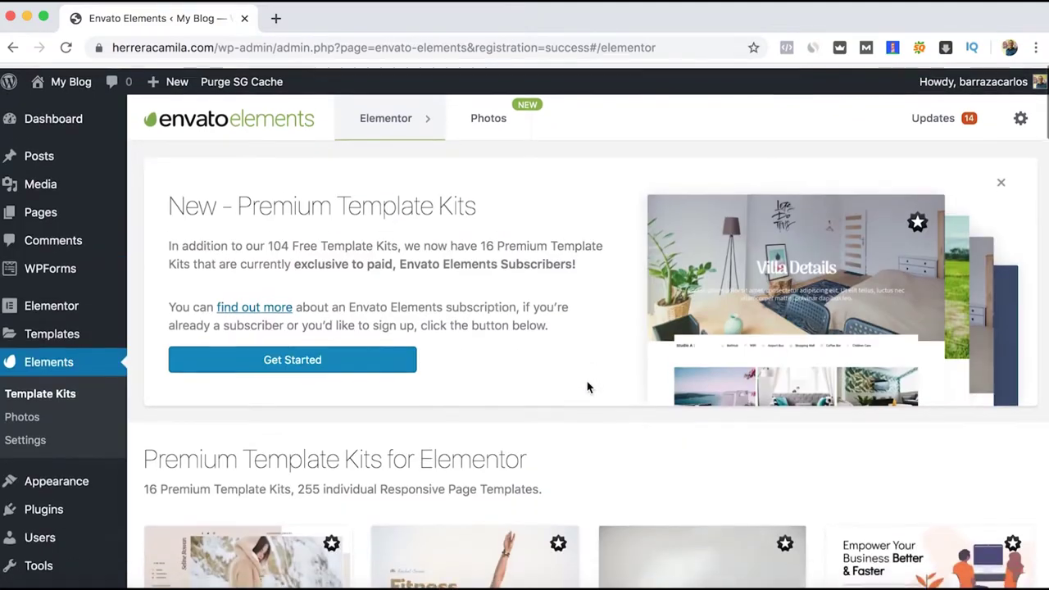
# Step: Dismiss the premium kits banner and filter the template kits by the Corporate & Business category
pyautogui.click(1001, 177)
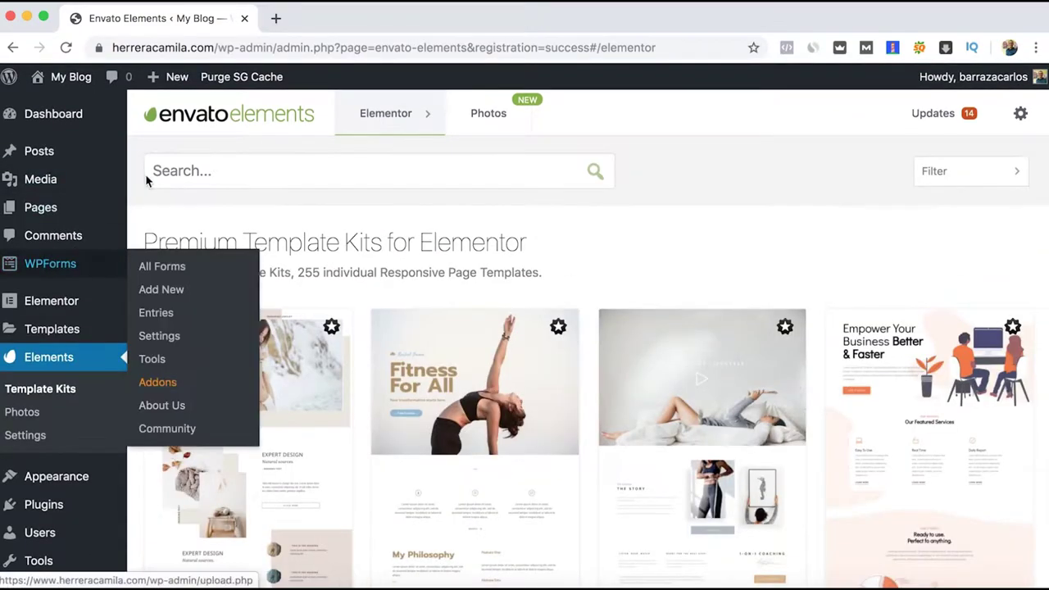
pyautogui.click(183, 170)
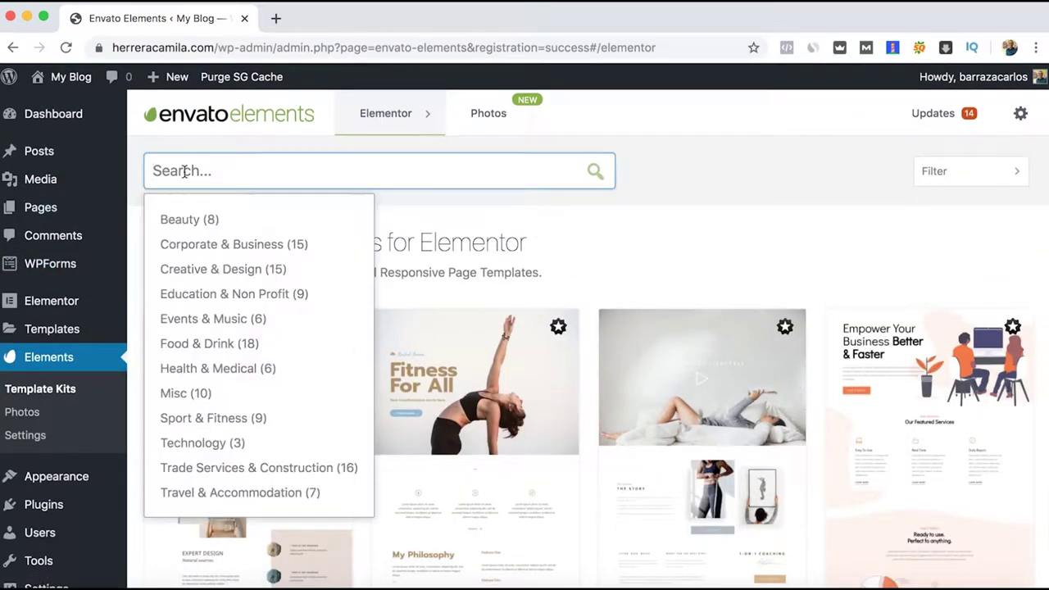
pyautogui.click(228, 245)
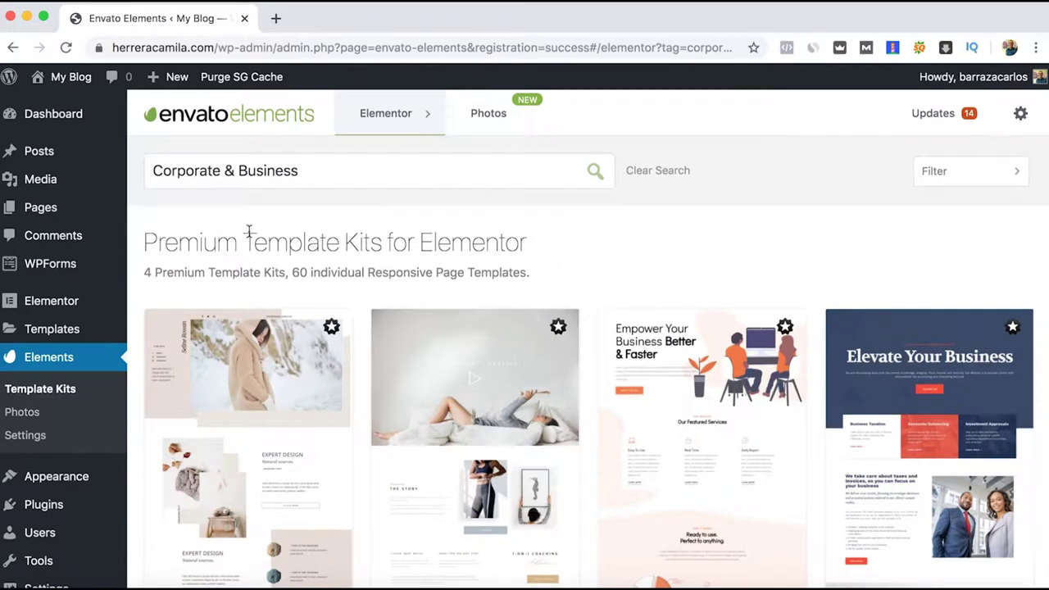
pyautogui.scroll(-7, 432, 242)
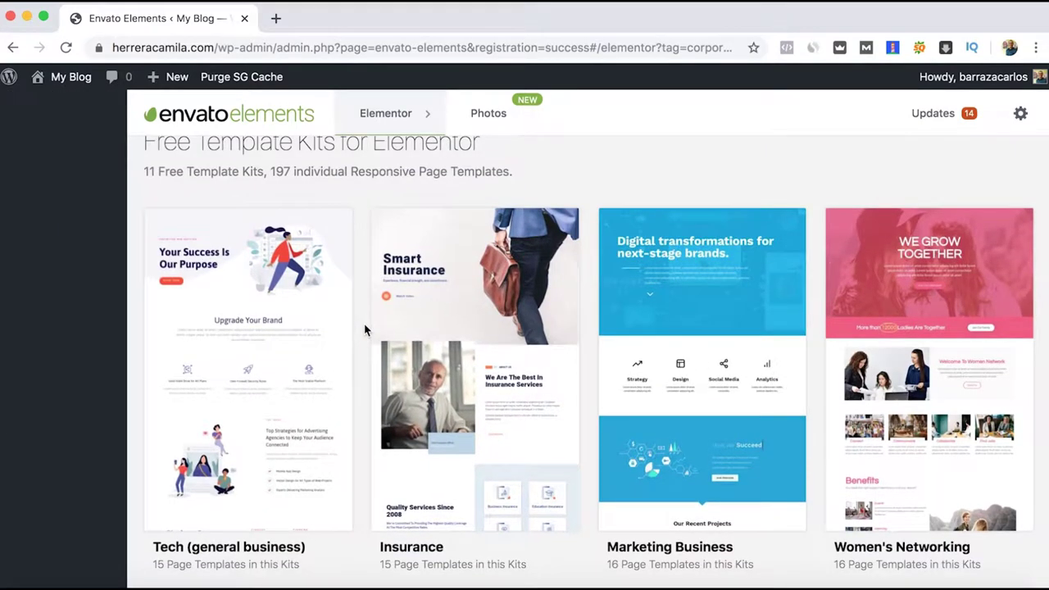
pyautogui.scroll(-1, 365, 329)
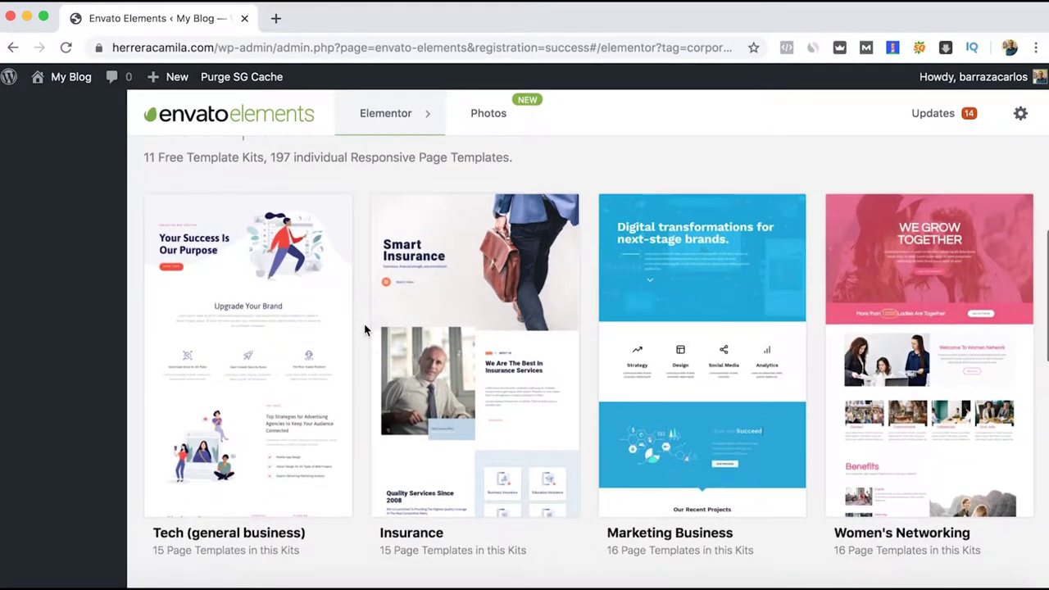
# Step: Open the free Insurance template kit and its Home 2 page template
pyautogui.click(498, 325)
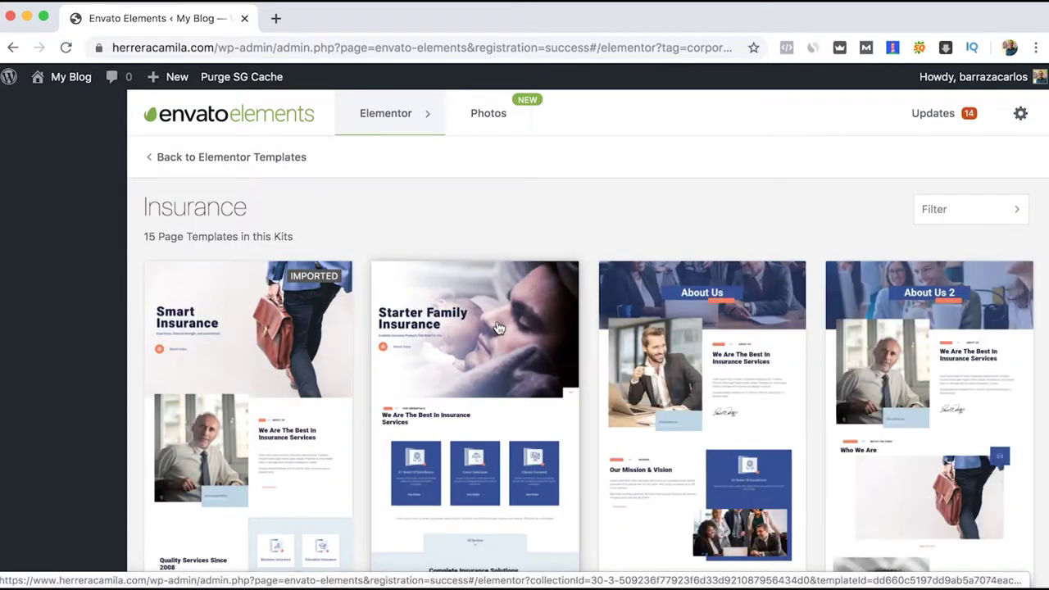
pyautogui.scroll(-3, 499, 328)
pyautogui.scroll(1, 494, 417)
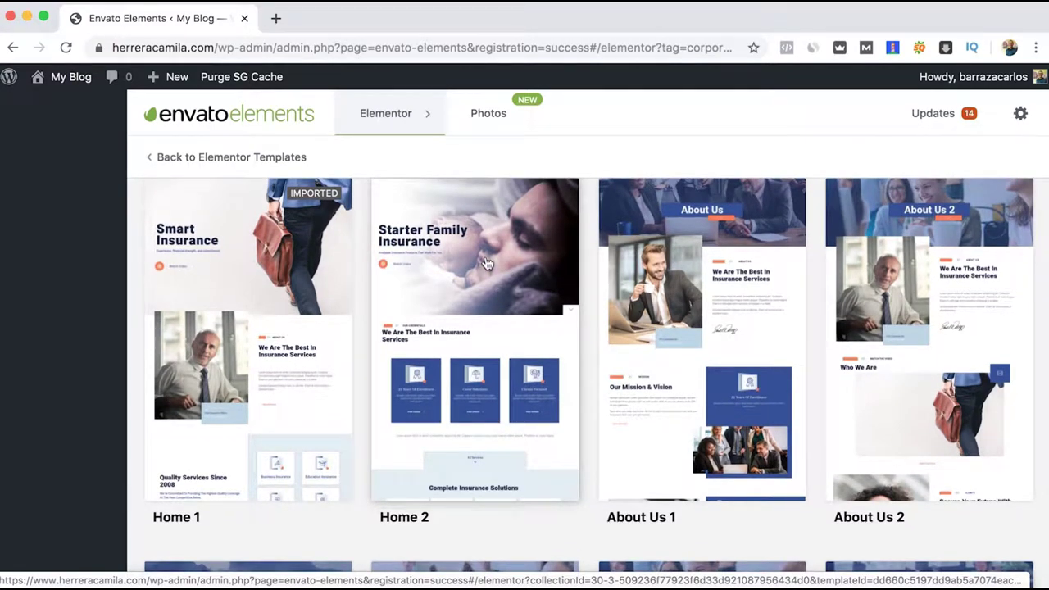
pyautogui.click(495, 316)
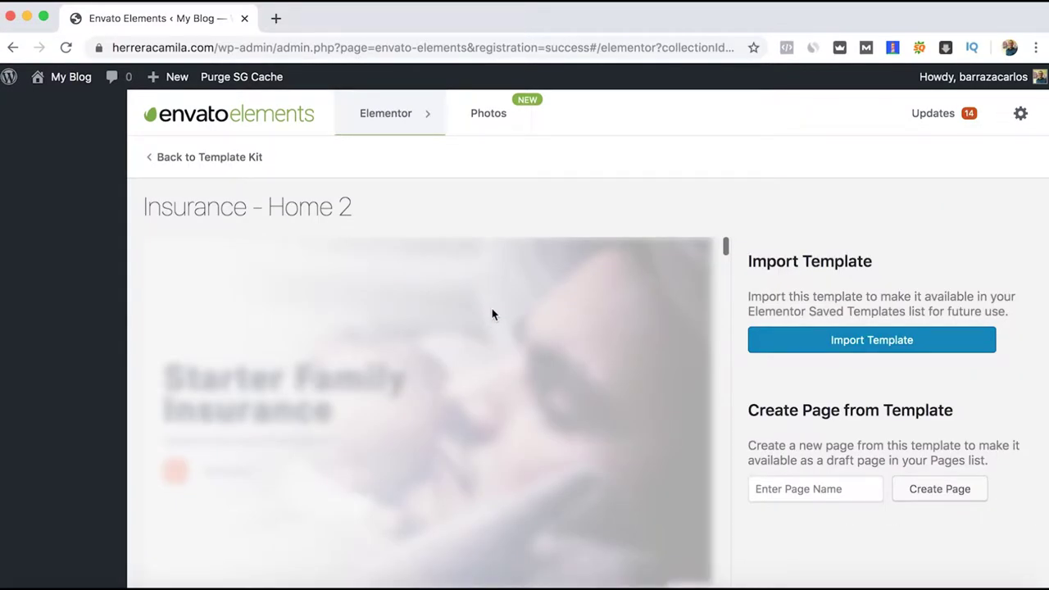
# Step: Import the Insurance Home 2 template into the WordPress library and return to the template kits overview
pyautogui.scroll(-10, 493, 310)
pyautogui.scroll(-10, 492, 310)
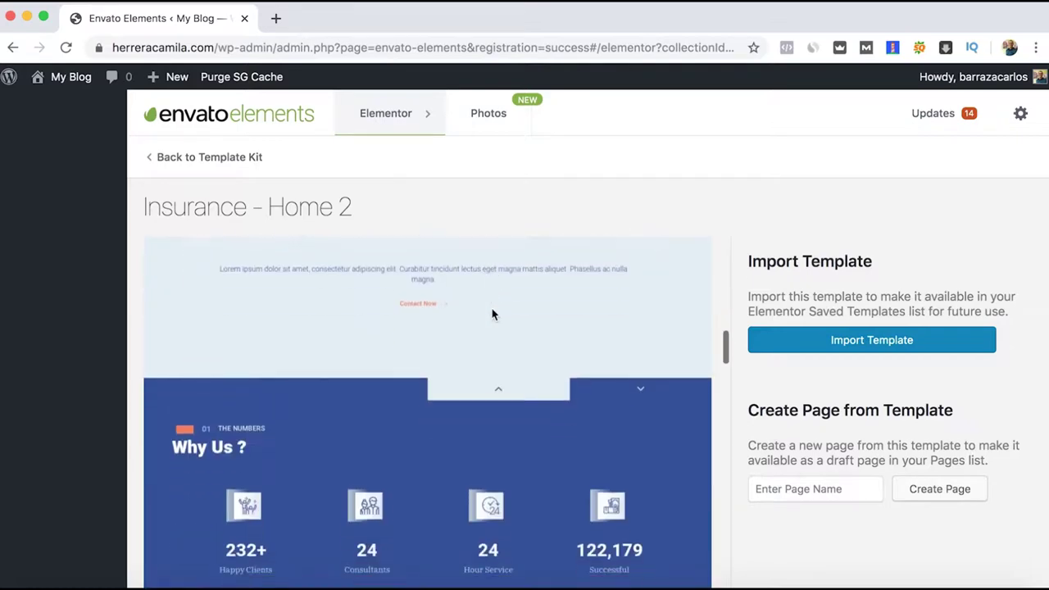
pyautogui.scroll(-10, 683, 424)
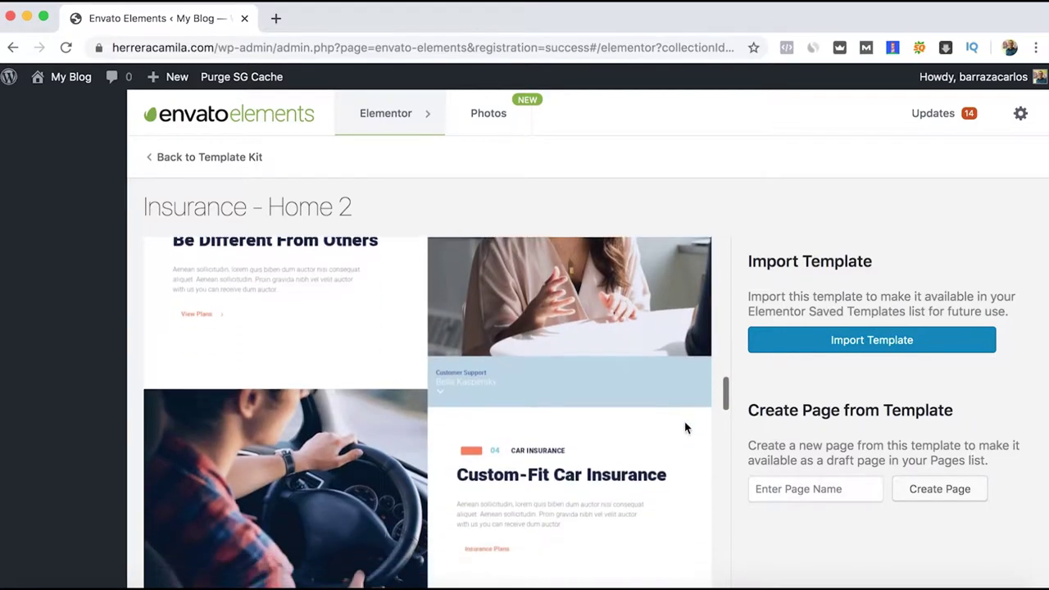
pyautogui.scroll(-8, 683, 425)
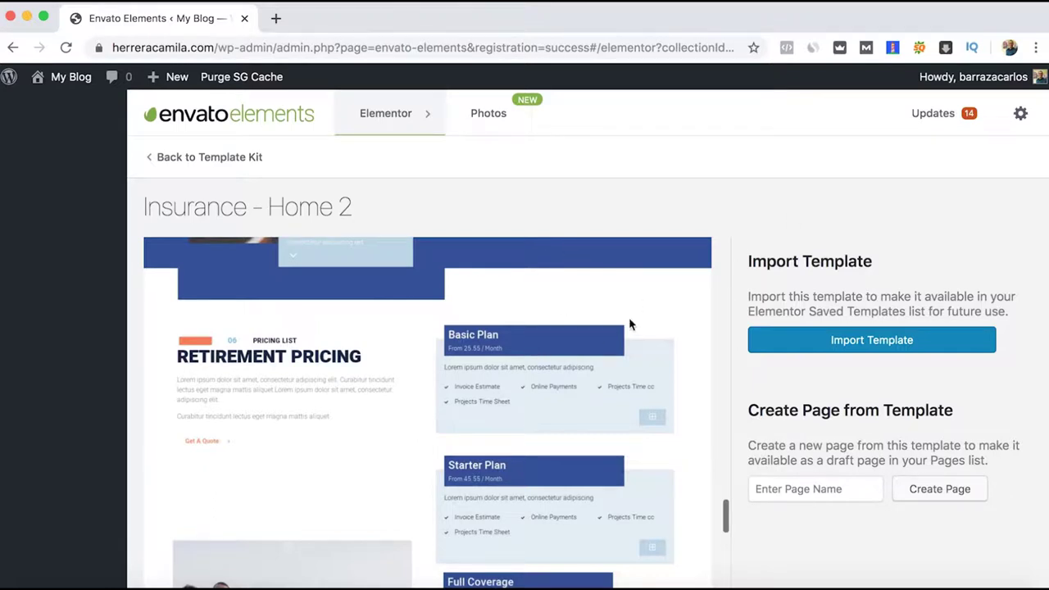
pyautogui.click(831, 341)
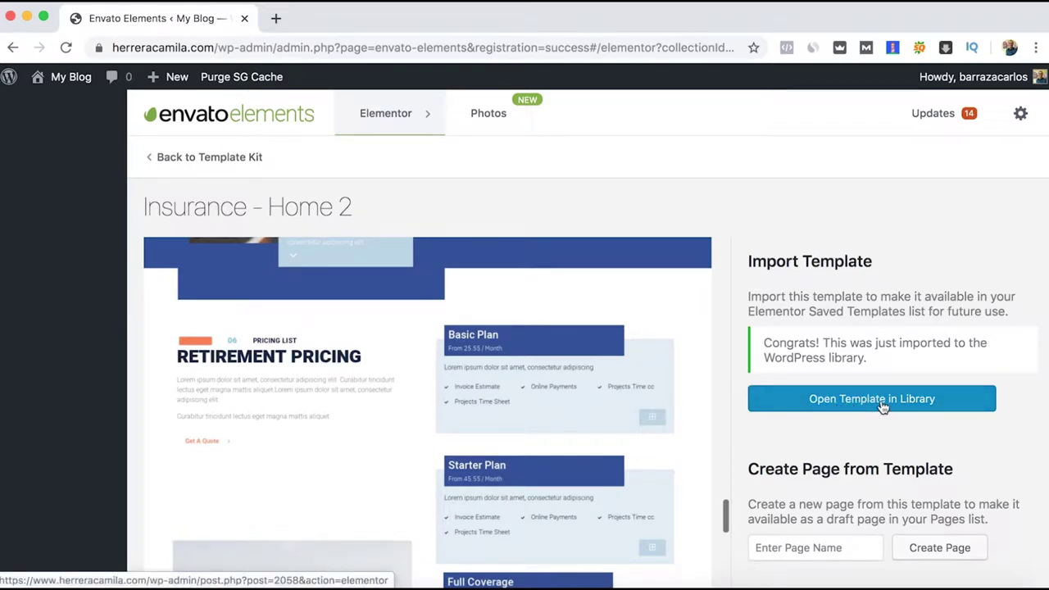
pyautogui.scroll(15, 572, 255)
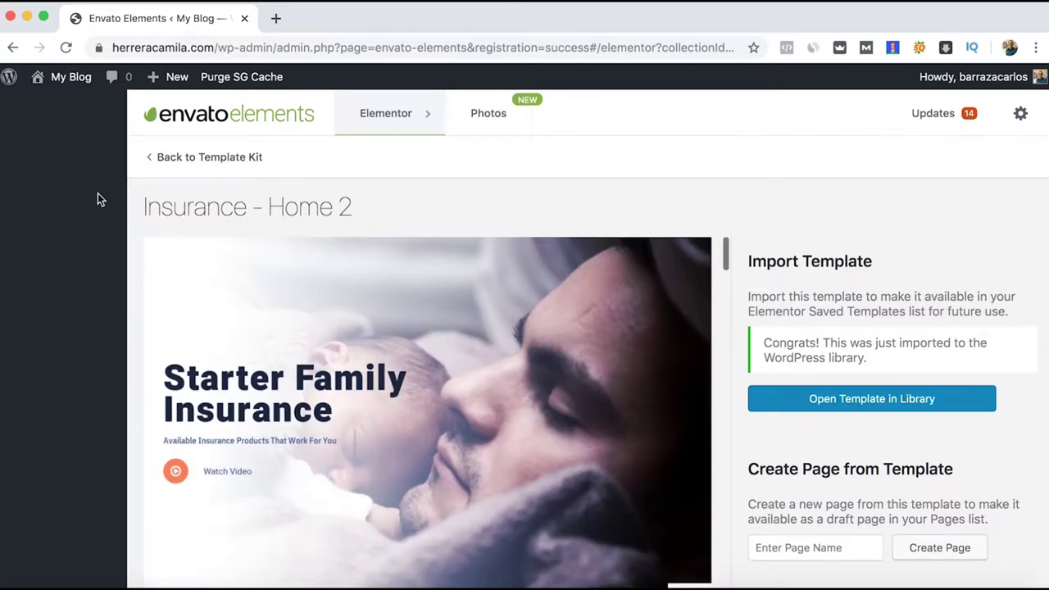
pyautogui.click(162, 163)
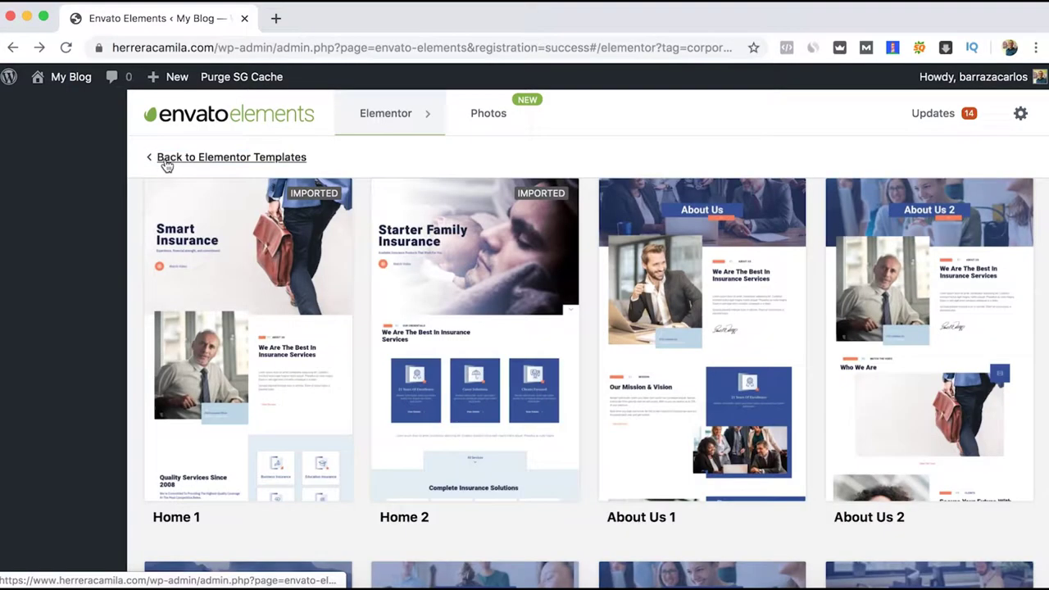
pyautogui.click(197, 157)
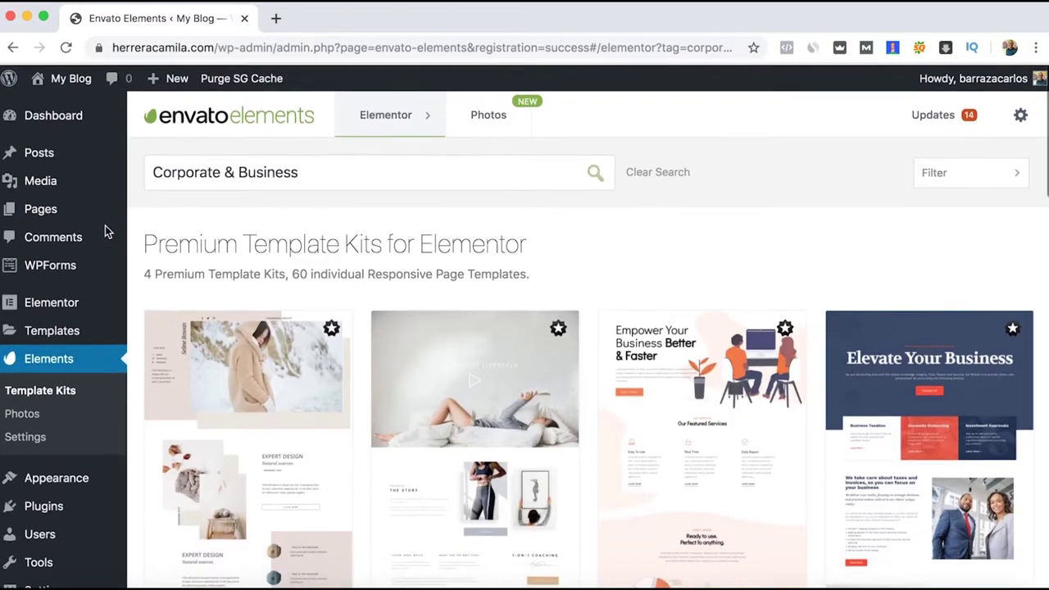
# Step: Create a new page titled "Sample" and open it for editing with Elementor
pyautogui.click(50, 215)
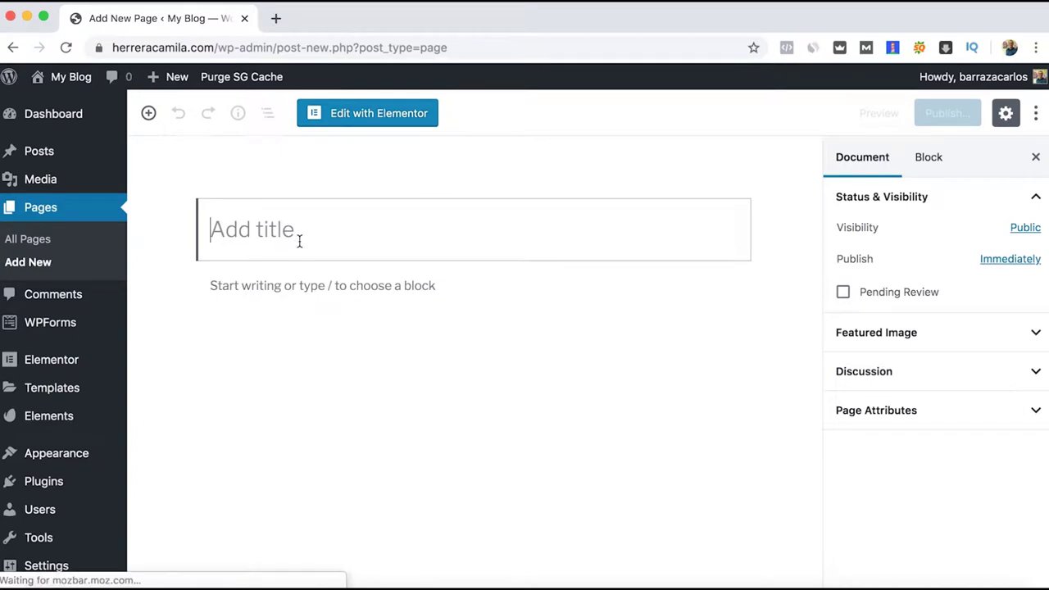
pyautogui.write('Sample')
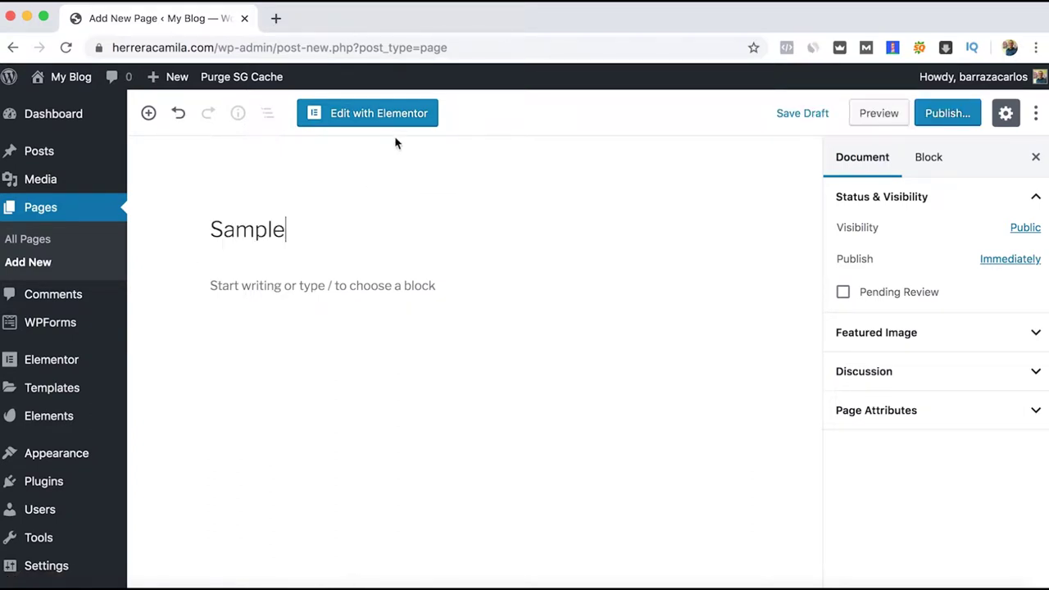
pyautogui.click(394, 116)
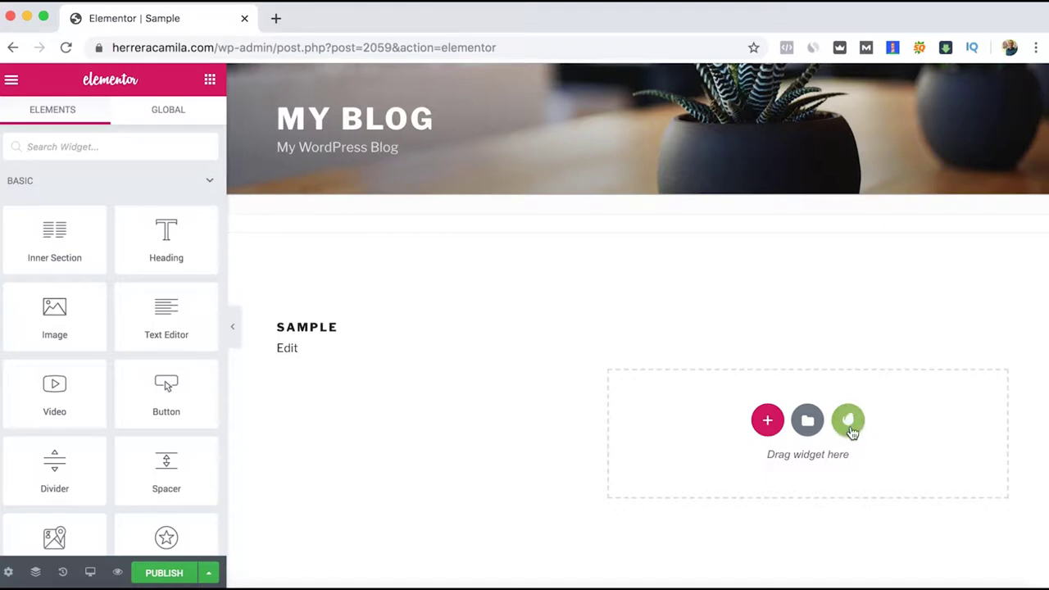
# Step: Insert the saved Insurance > Home 2 template into the Sample page, importing its document settings as well
pyautogui.click(807, 422)
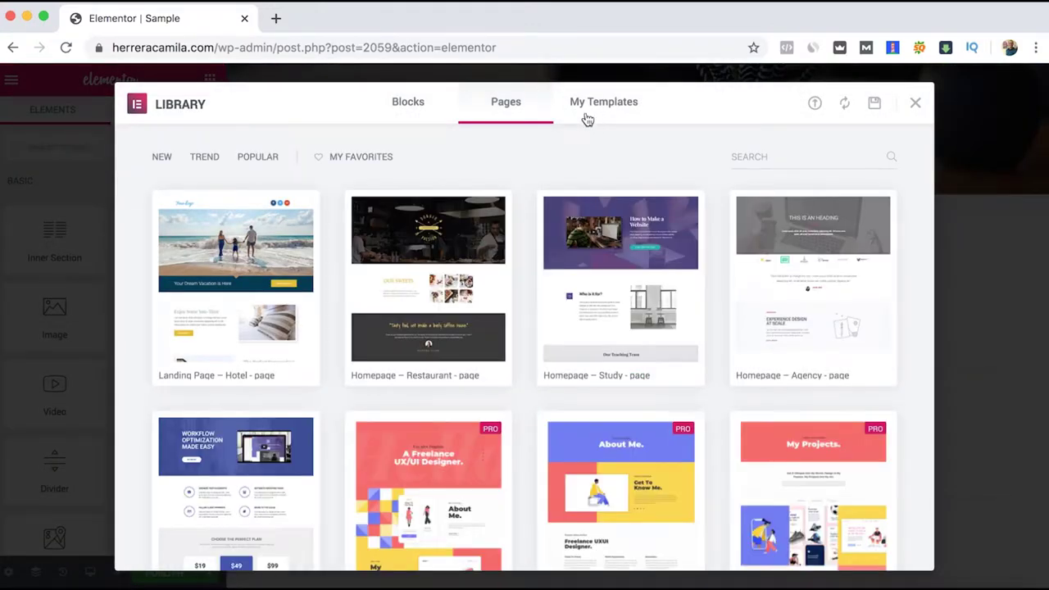
pyautogui.click(590, 115)
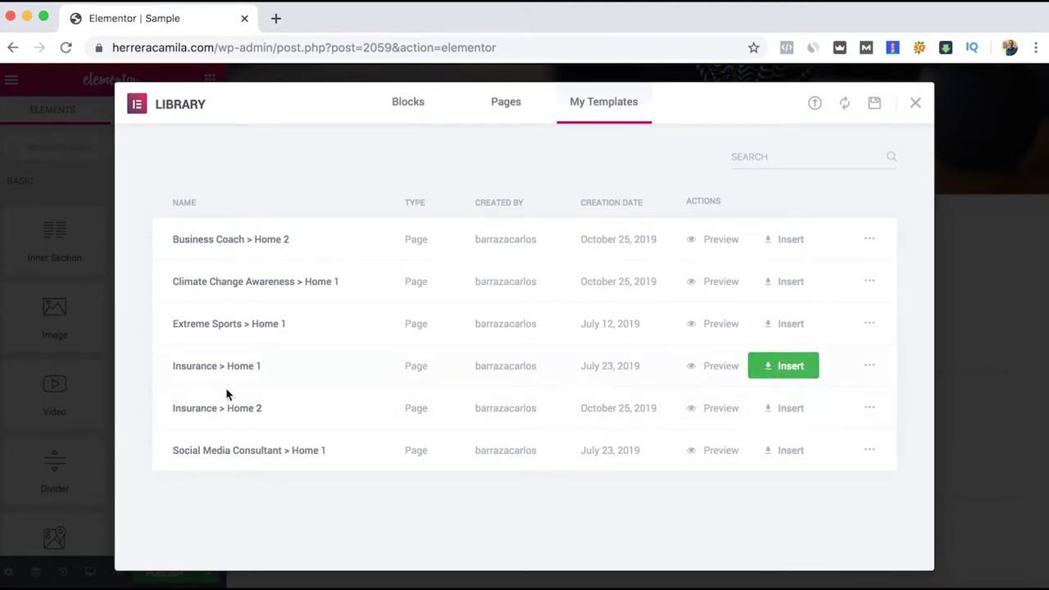
pyautogui.click(784, 407)
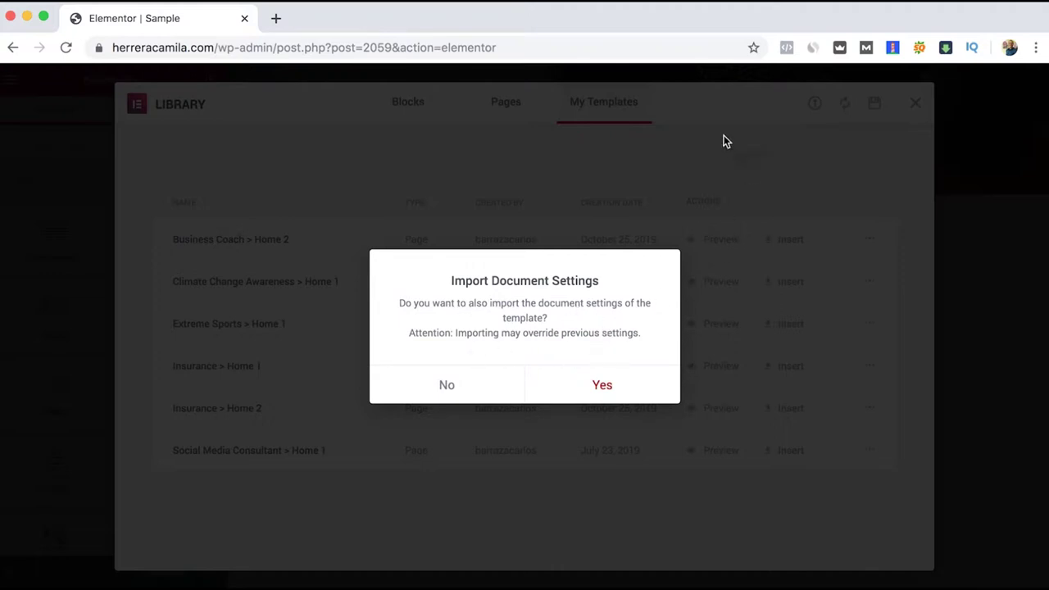
pyautogui.click(563, 385)
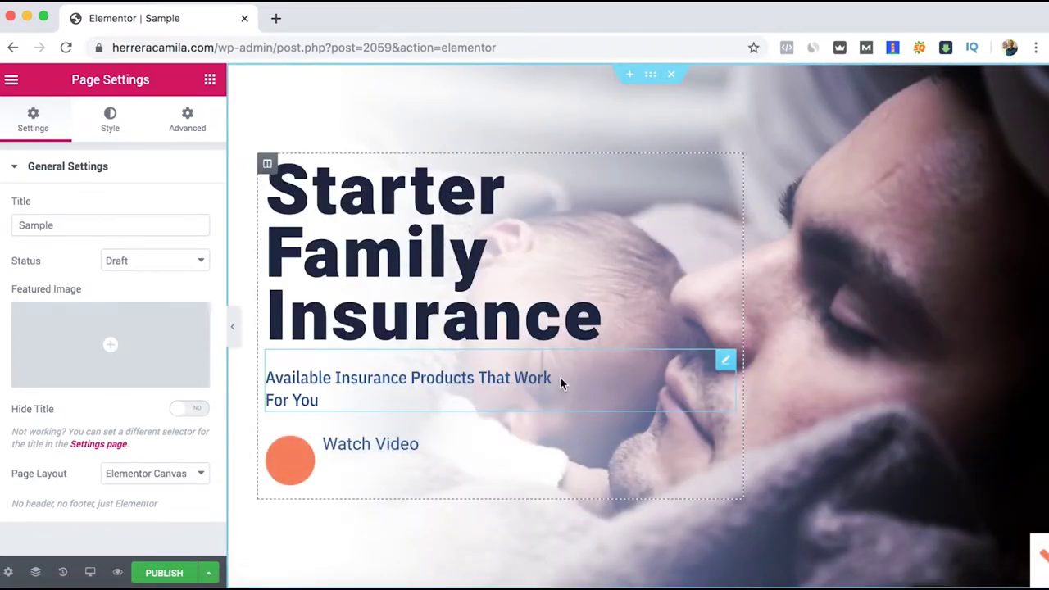
# Step: Review the inserted insurance page from the hero through the contact section, and recheck the hero and credentials sections
pyautogui.scroll(-10, 561, 382)
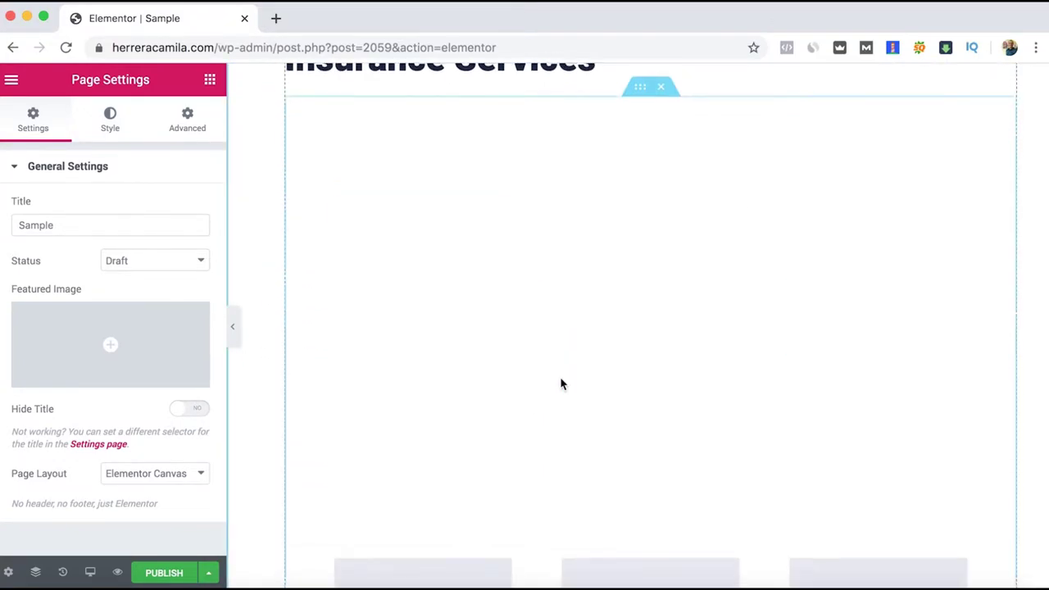
pyautogui.scroll(-15, 560, 385)
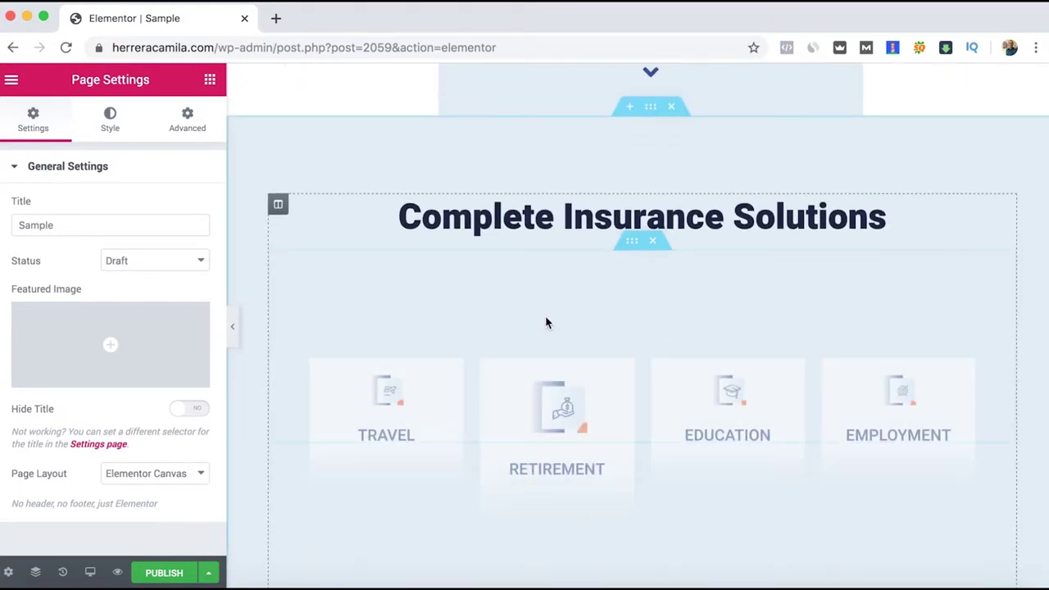
pyautogui.scroll(-10, 547, 322)
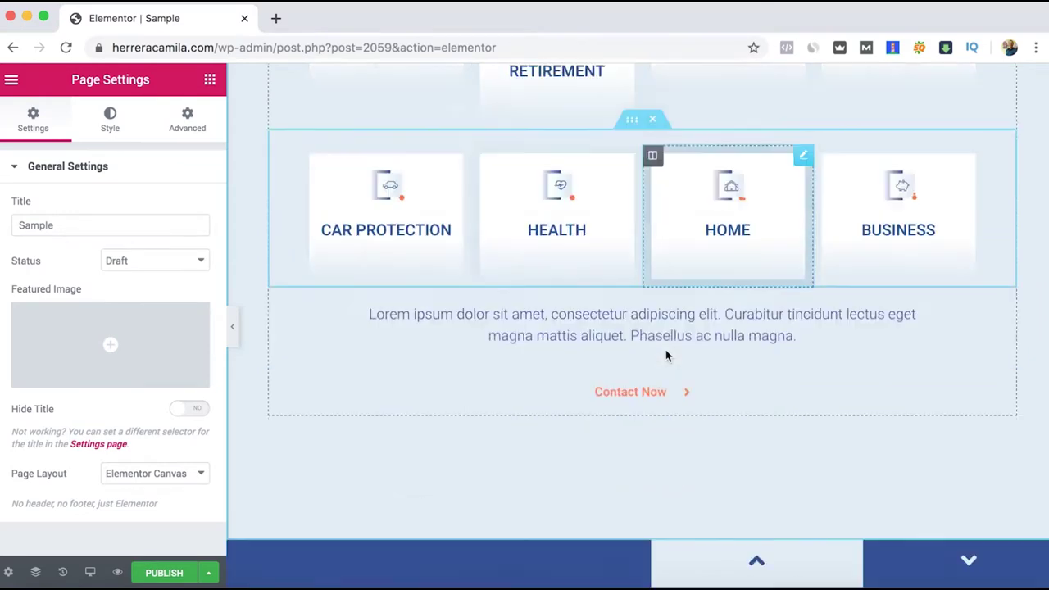
pyautogui.scroll(-5, 666, 355)
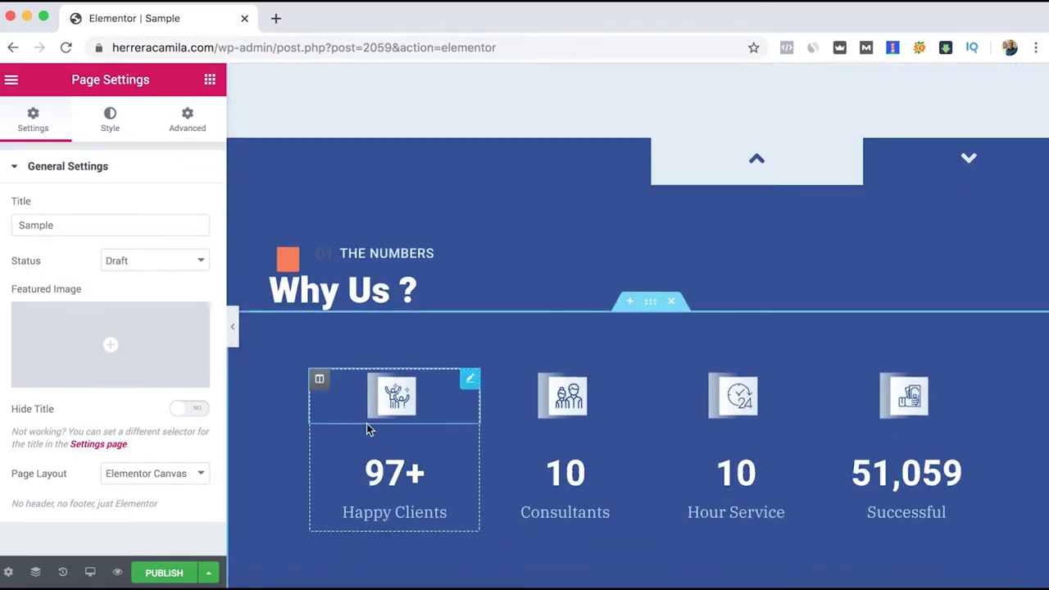
pyautogui.scroll(-5, 476, 533)
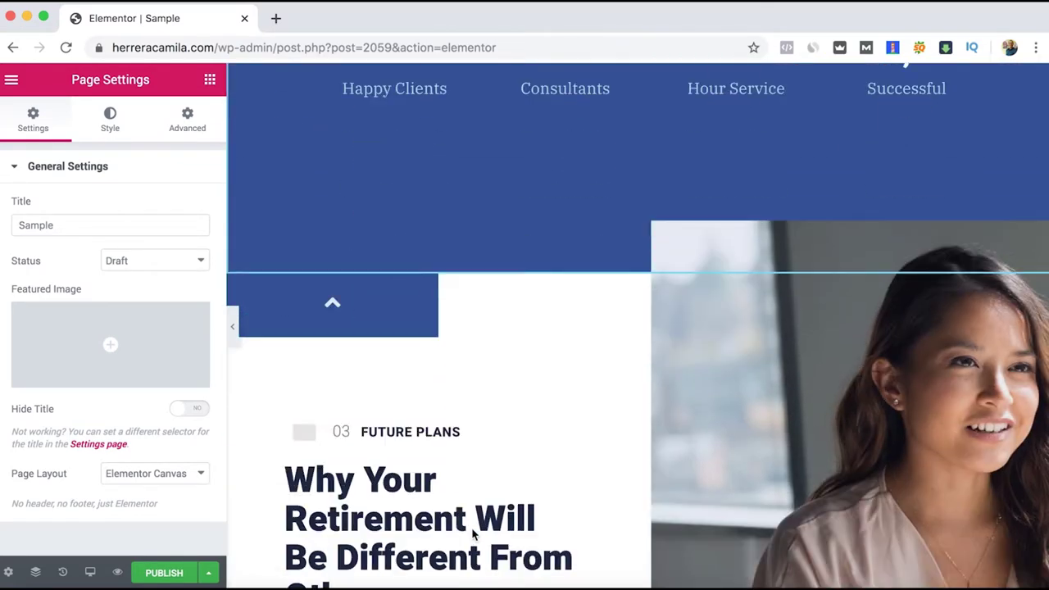
pyautogui.scroll(-10, 473, 534)
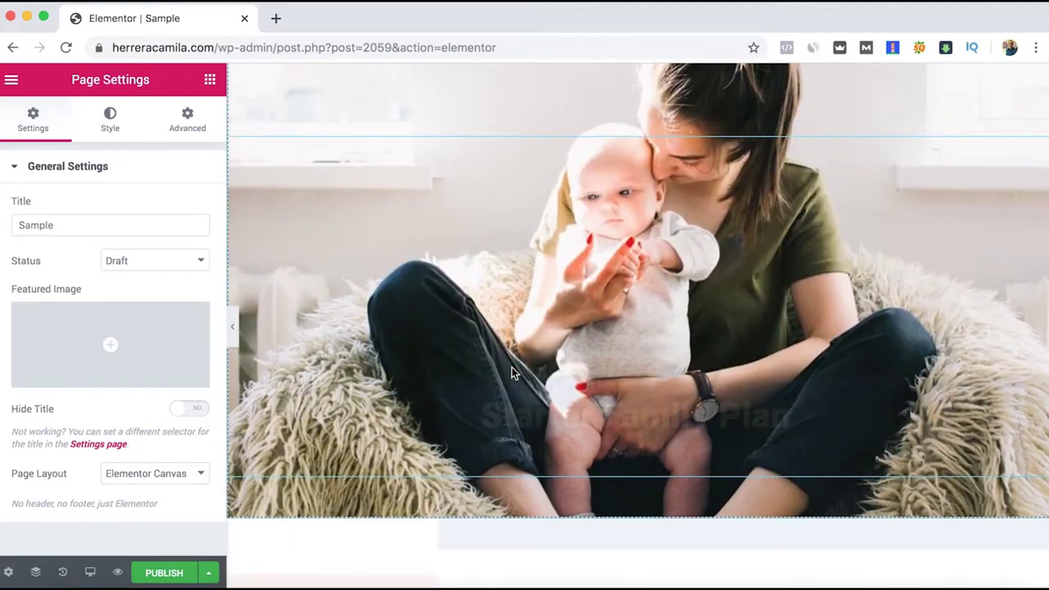
pyautogui.scroll(-8, 512, 373)
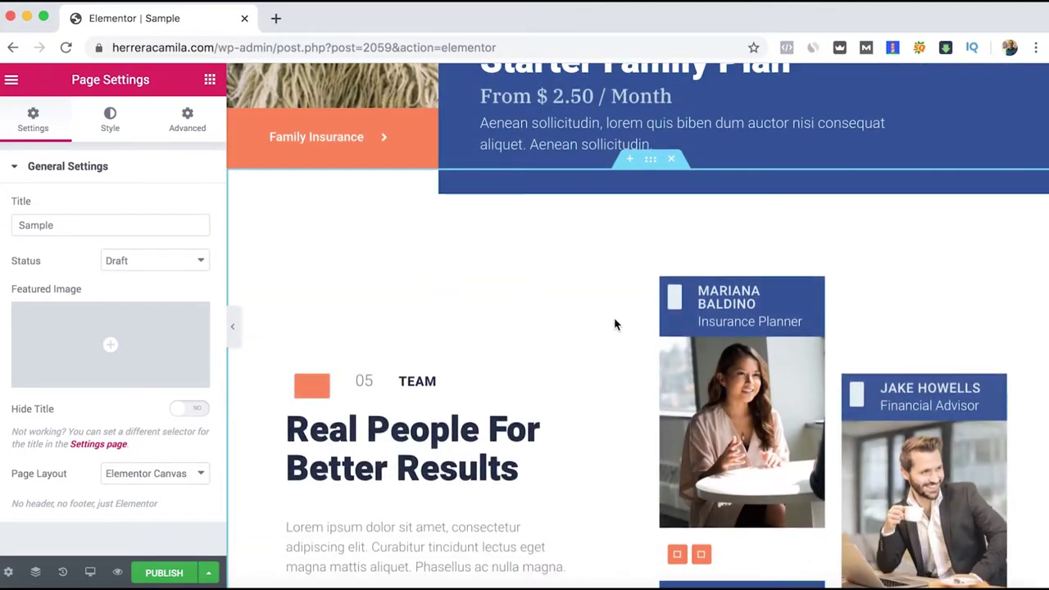
pyautogui.scroll(-10, 615, 325)
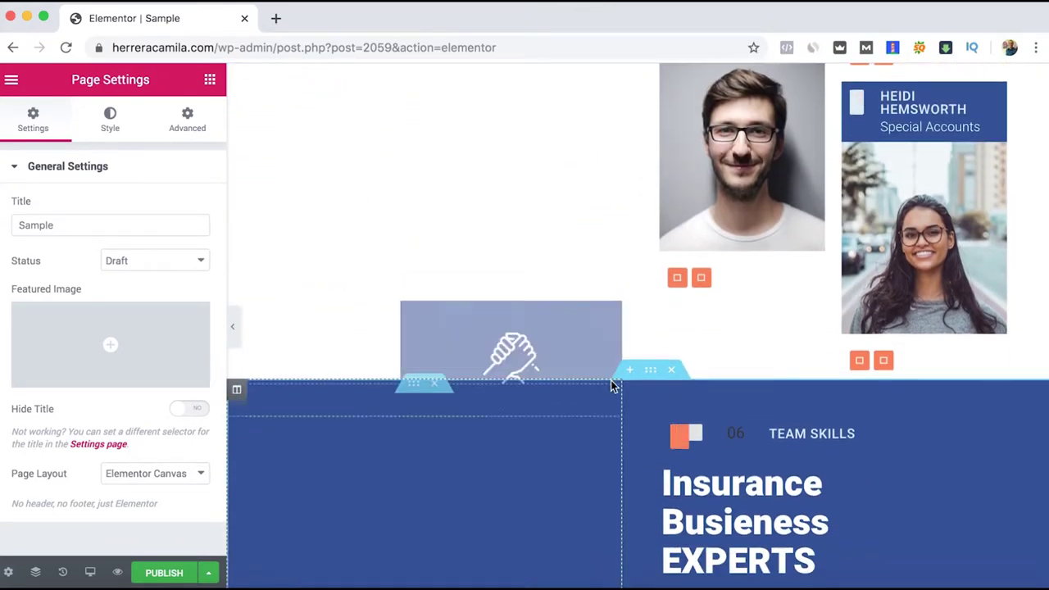
pyautogui.scroll(-10, 610, 385)
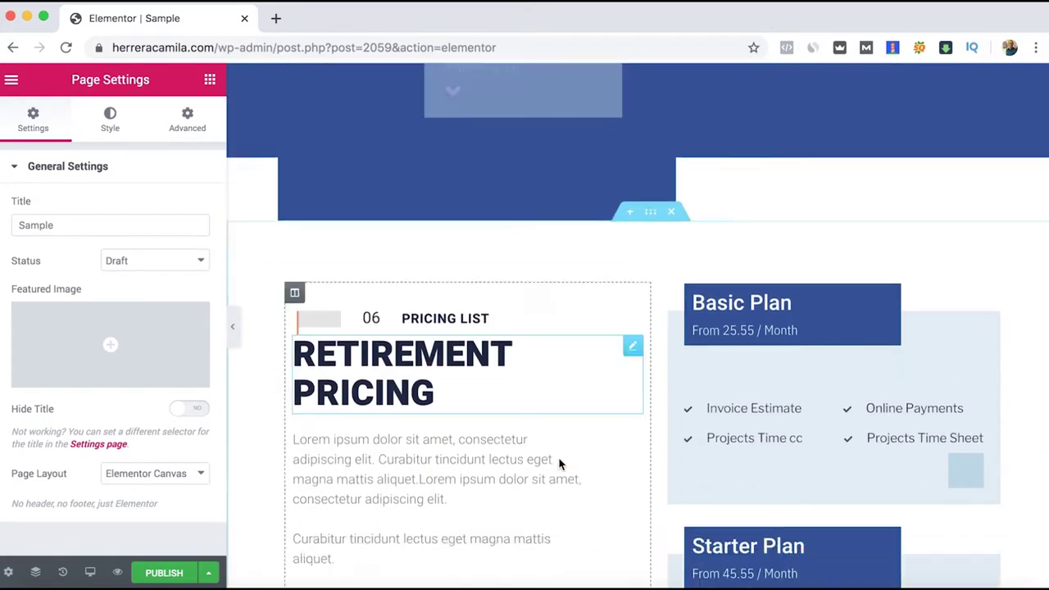
pyautogui.scroll(-4, 559, 464)
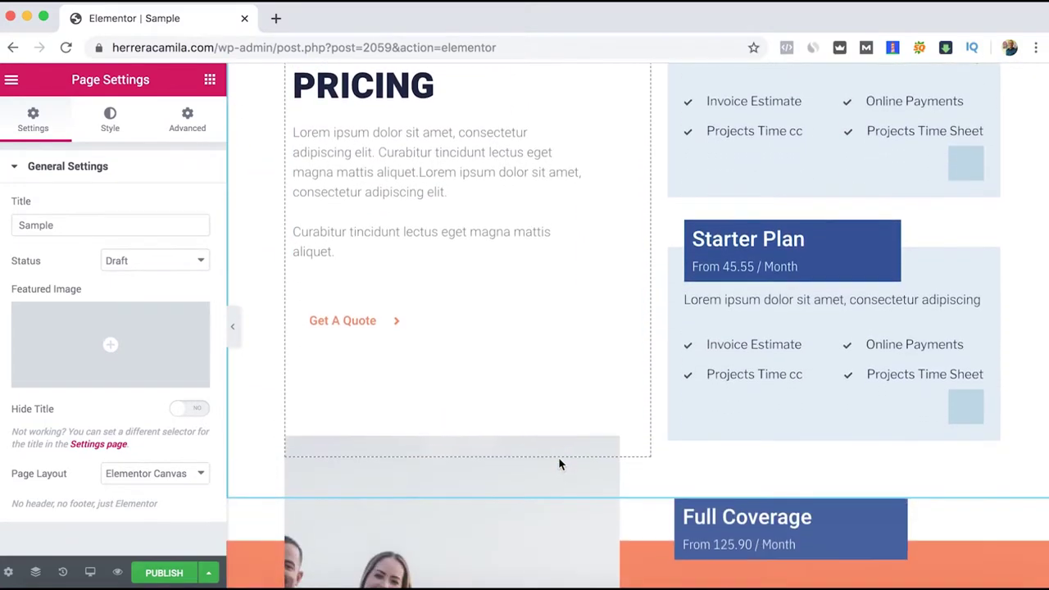
pyautogui.scroll(-3, 559, 464)
pyautogui.scroll(-2, 569, 382)
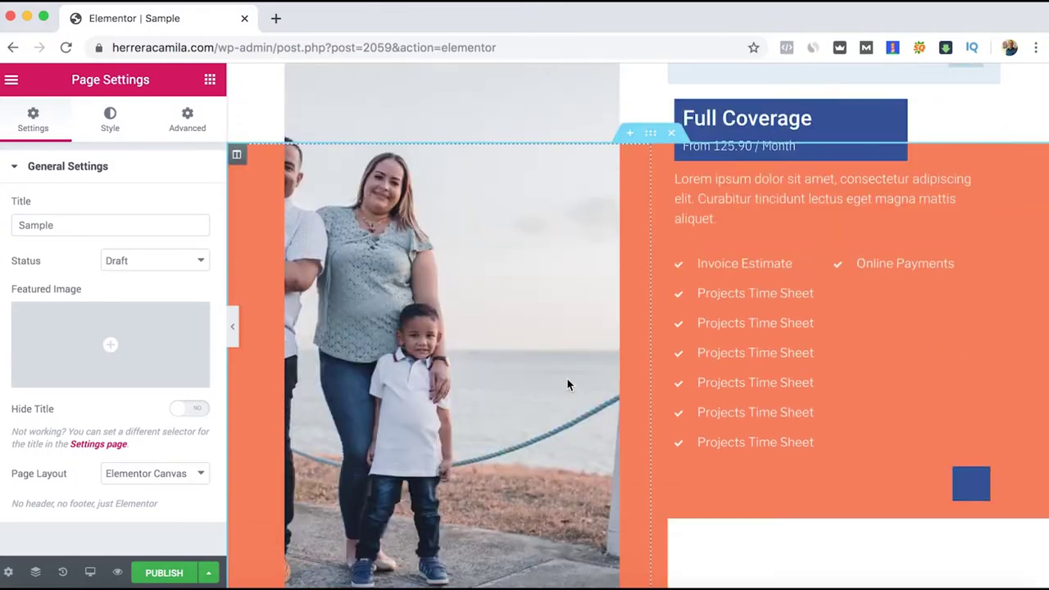
pyautogui.scroll(-6, 569, 382)
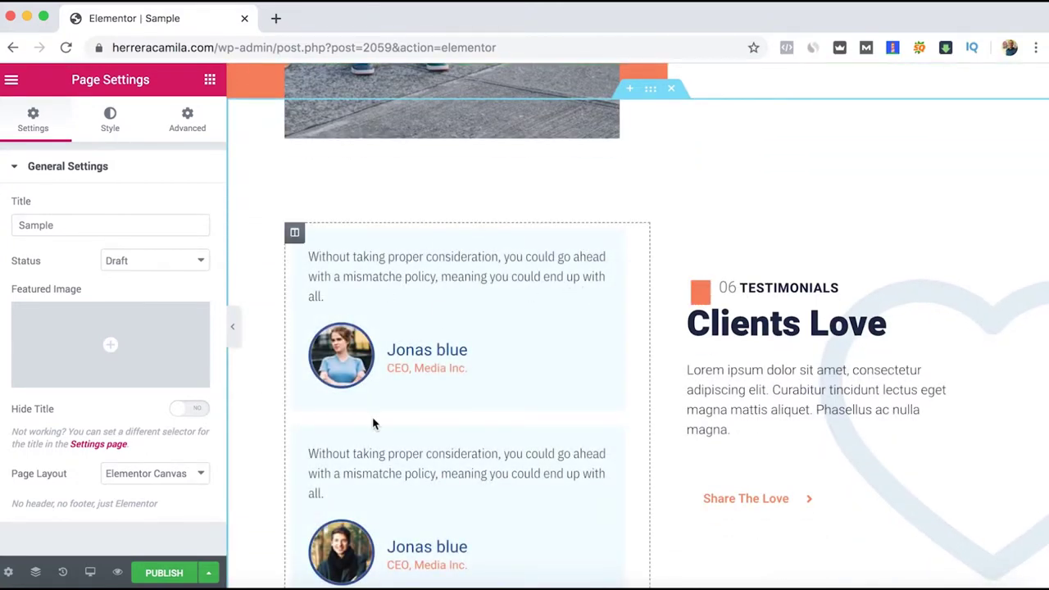
pyautogui.scroll(-6, 373, 423)
pyautogui.scroll(-3, 419, 499)
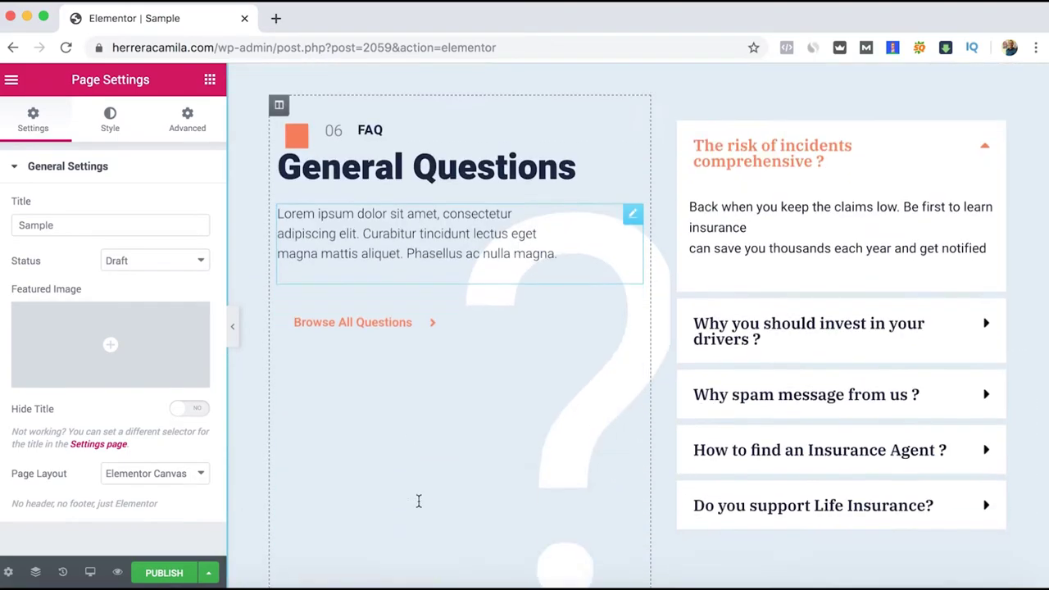
pyautogui.scroll(-10, 418, 500)
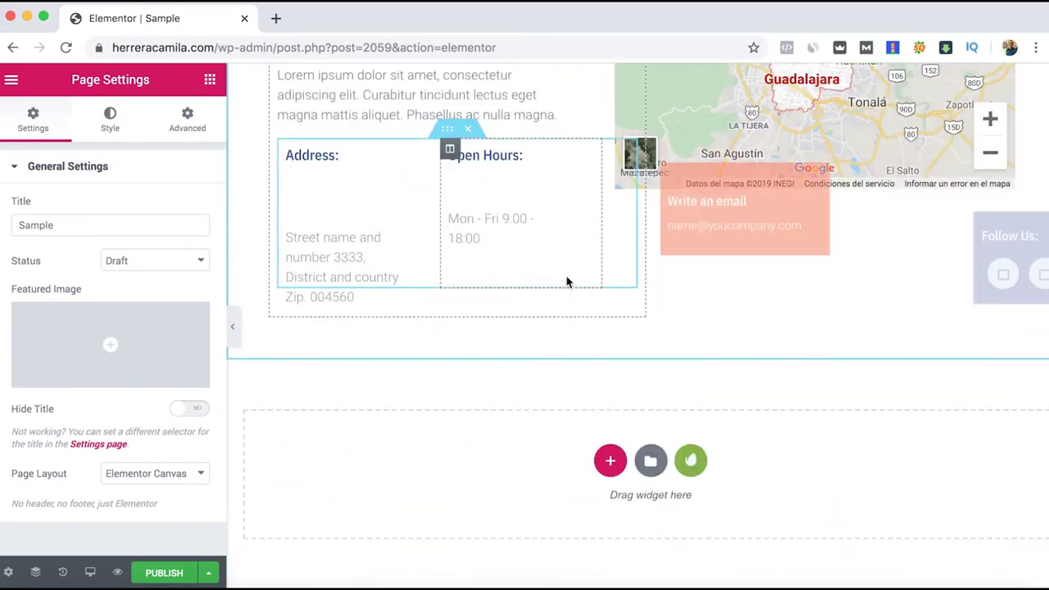
pyautogui.scroll(20, 567, 282)
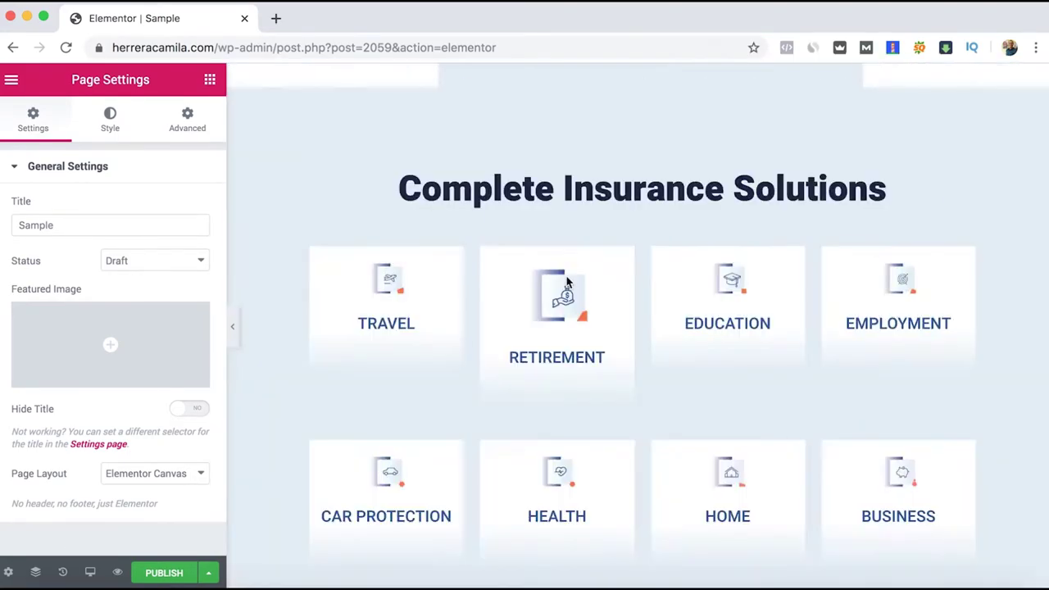
pyautogui.scroll(8, 566, 282)
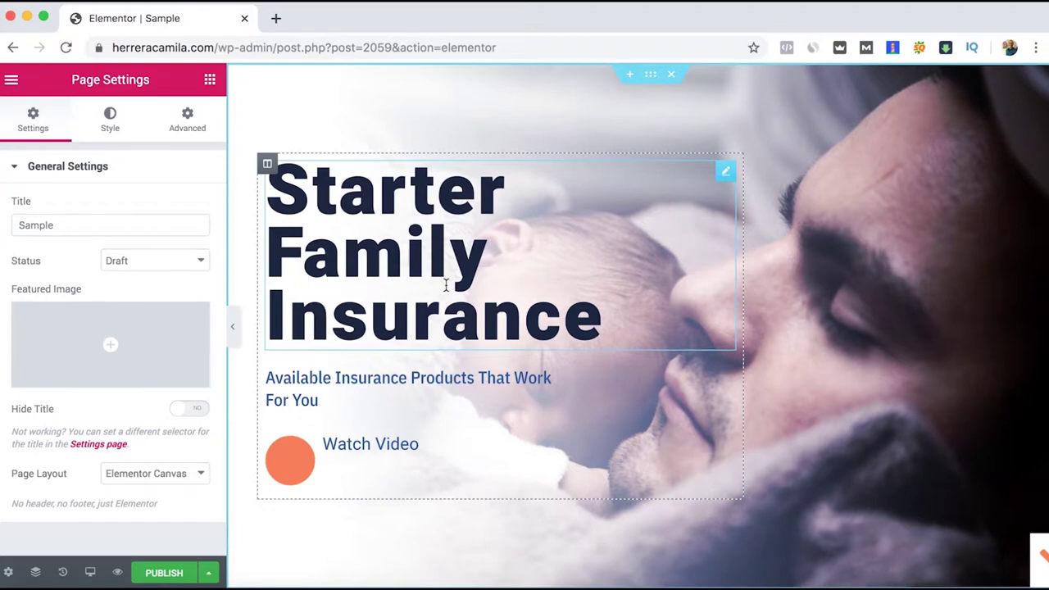
pyautogui.scroll(-6, 446, 284)
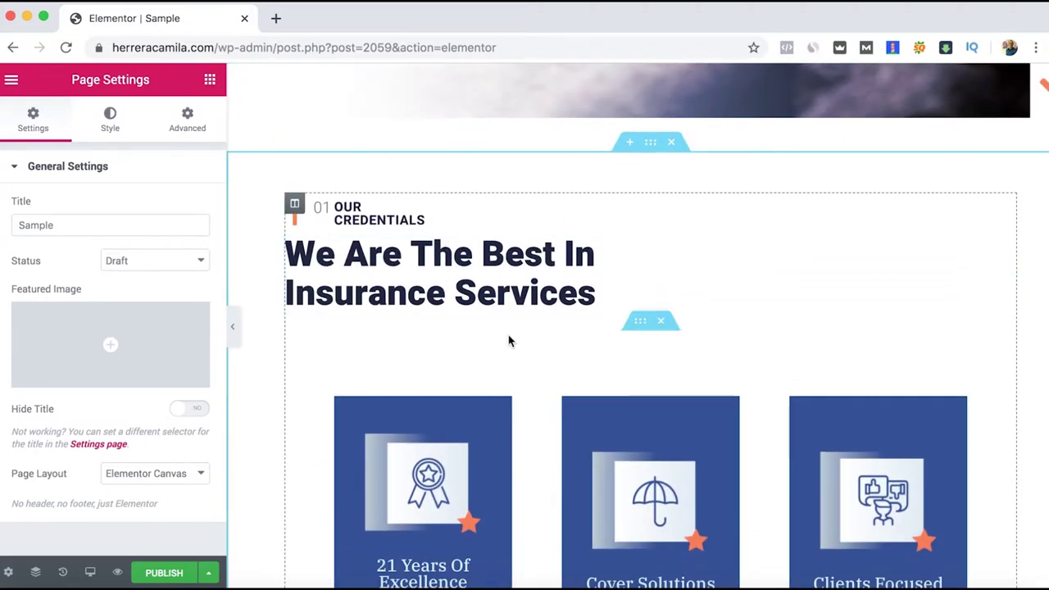
pyautogui.scroll(-3, 509, 336)
pyautogui.scroll(-2, 545, 360)
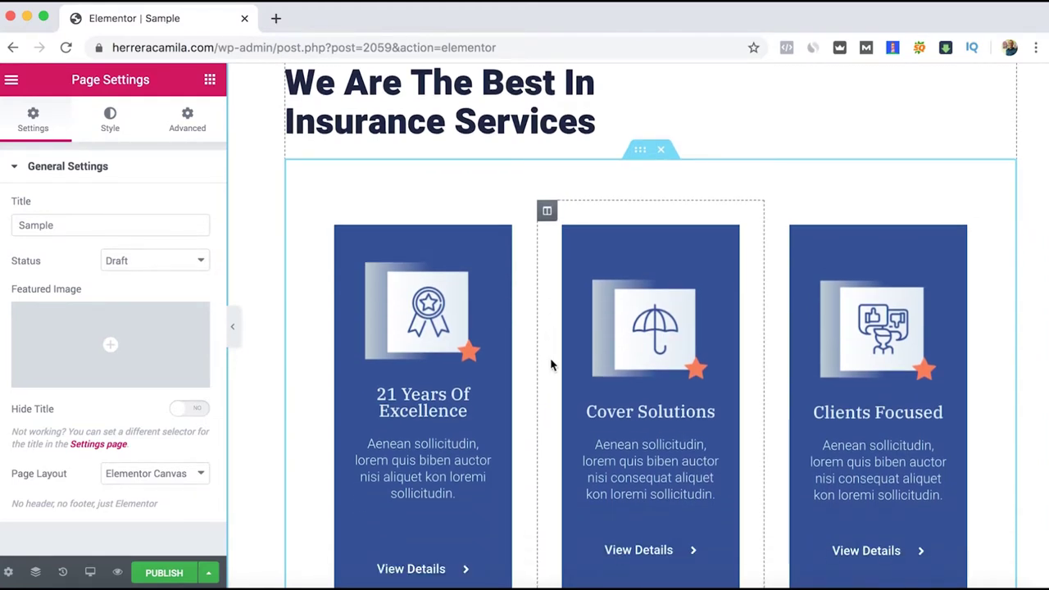
pyautogui.scroll(-2, 508, 340)
pyautogui.scroll(13, 508, 340)
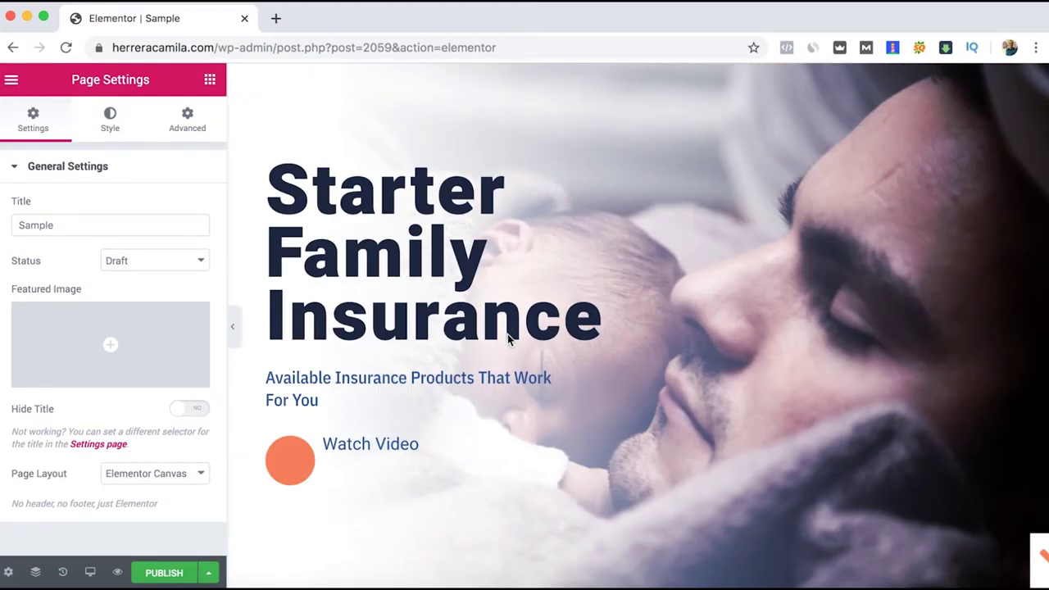
# Step: Open the media chooser for the background image of the photo column in the Future Plans section
pyautogui.scroll(-15, 508, 340)
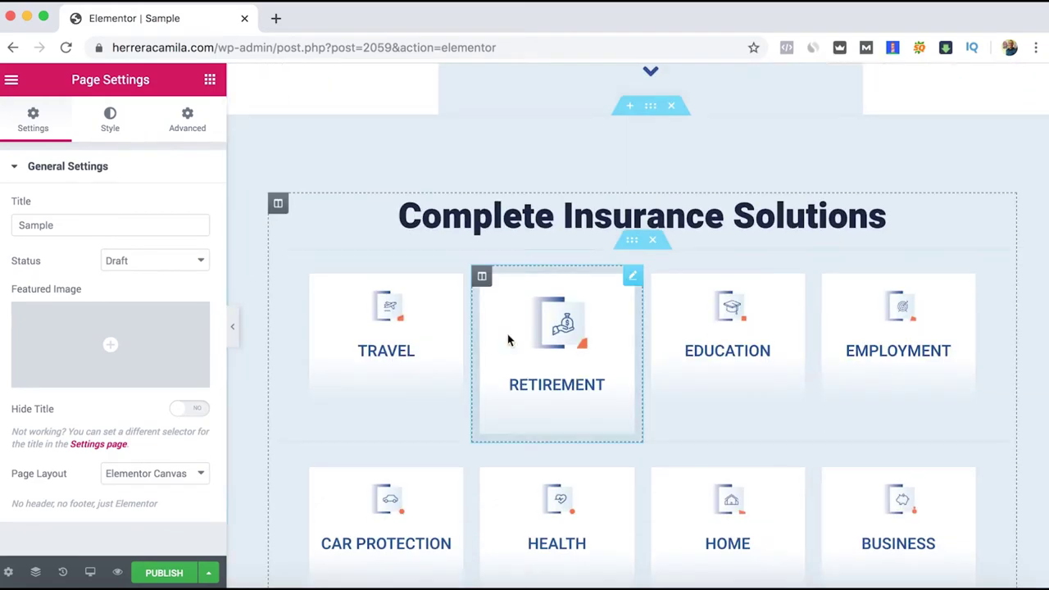
pyautogui.scroll(-15, 508, 340)
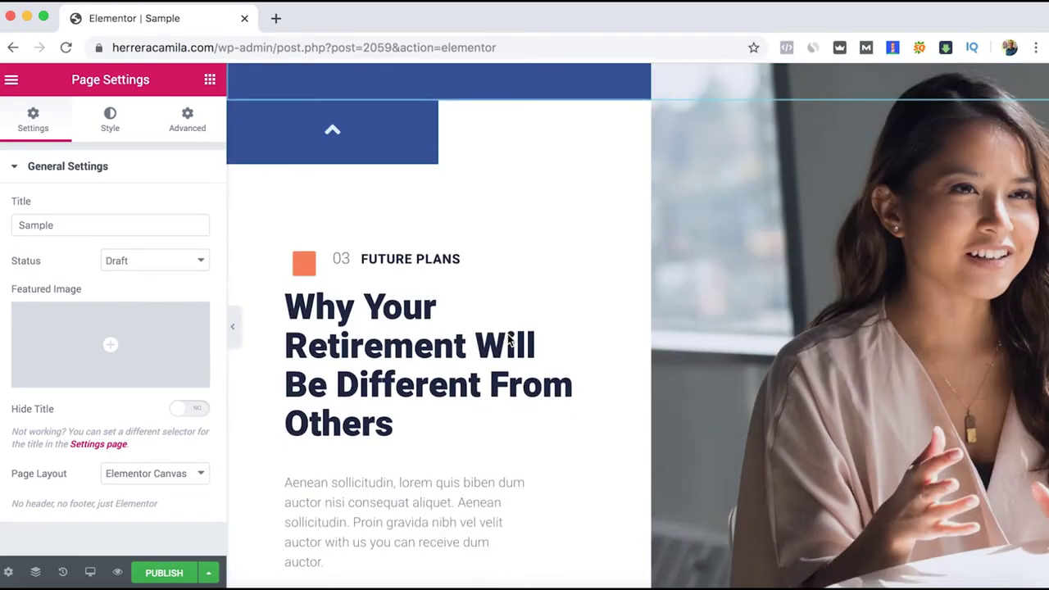
pyautogui.scroll(2, 509, 339)
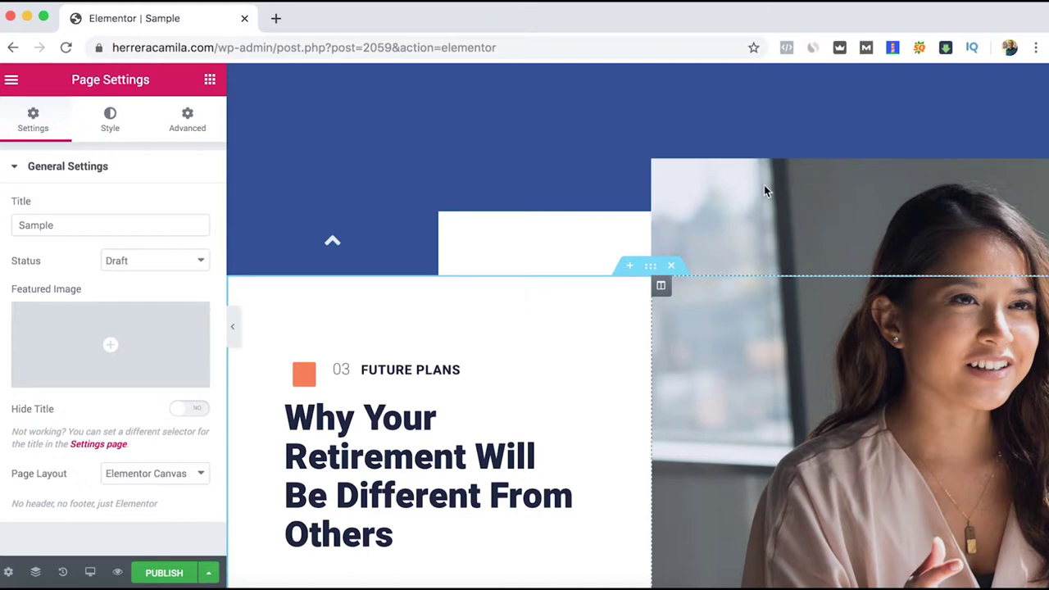
pyautogui.click(662, 290)
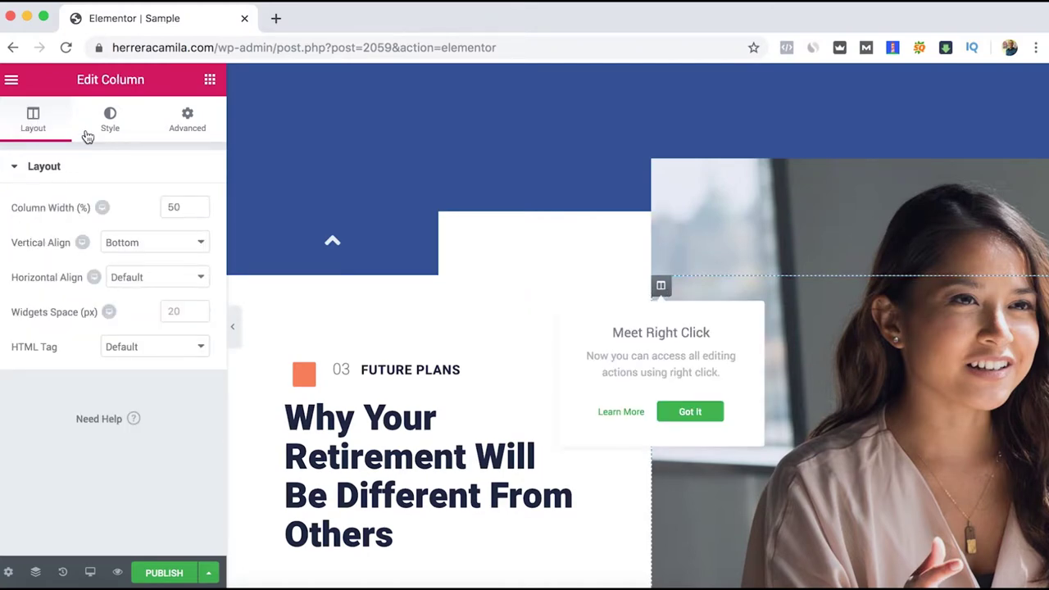
pyautogui.click(112, 134)
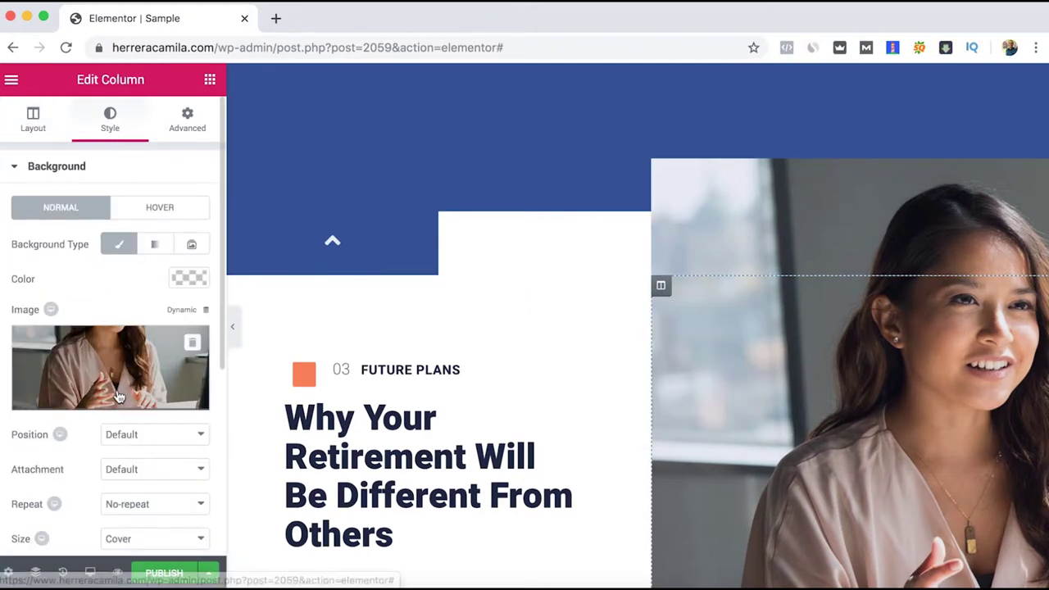
pyautogui.click(113, 365)
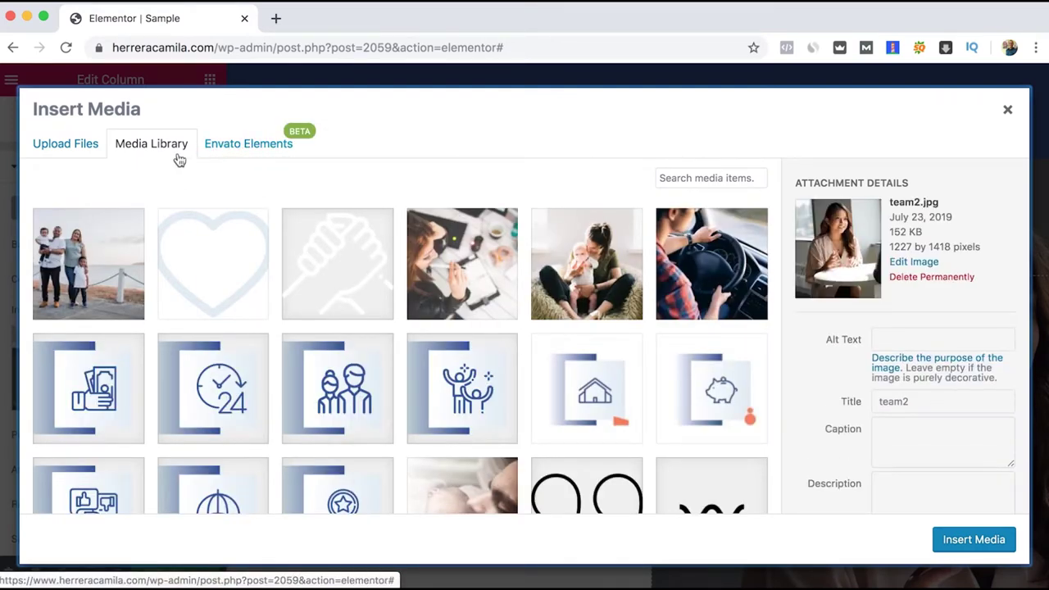
# Step: Browse the Envato Elements photos and open "view of prince island in istanbul Turkey"
pyautogui.click(244, 145)
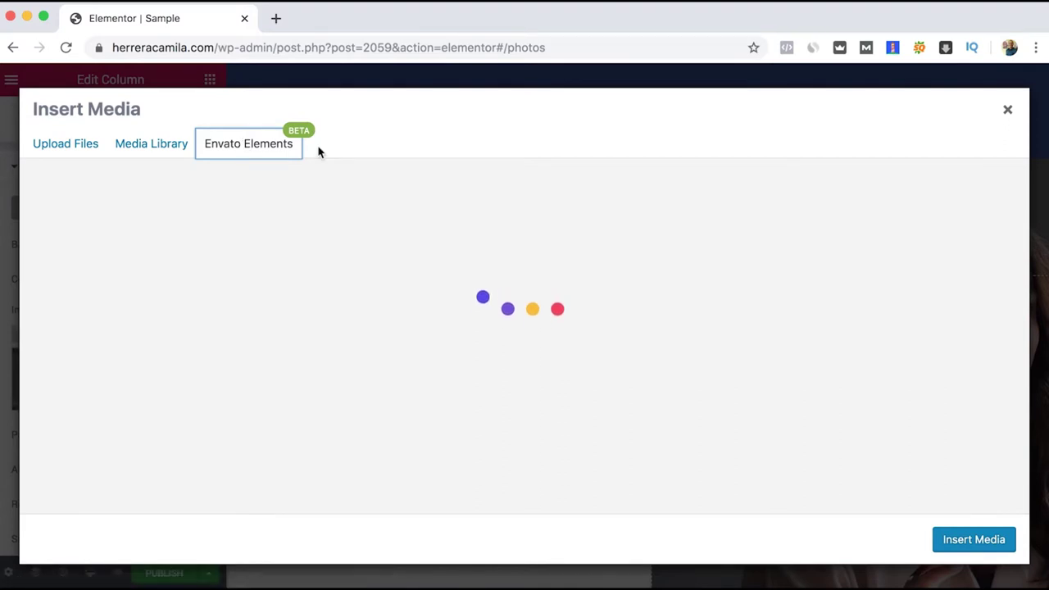
pyautogui.scroll(-5, 615, 307)
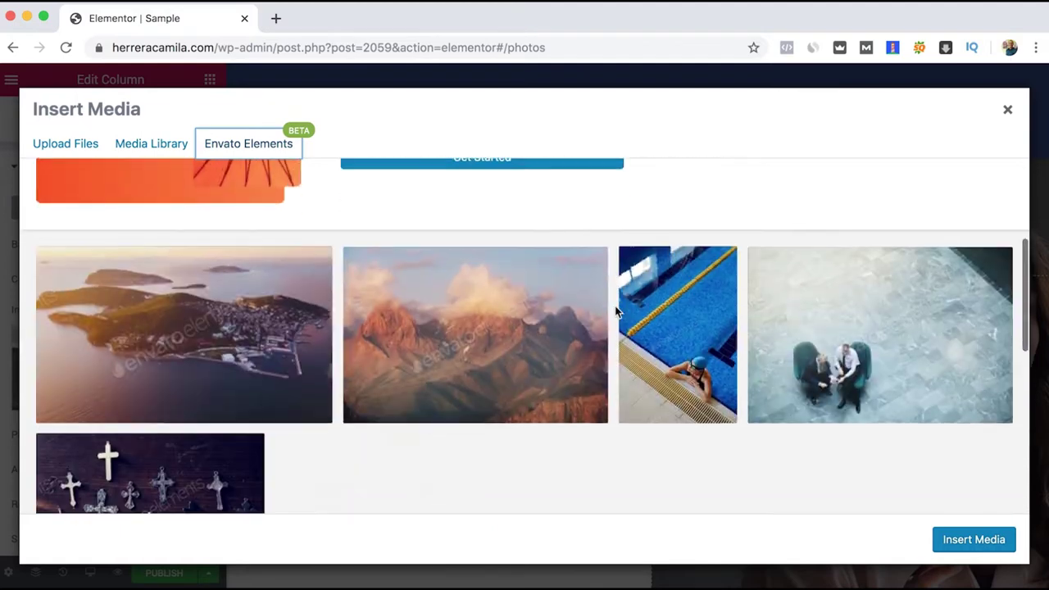
pyautogui.click(263, 245)
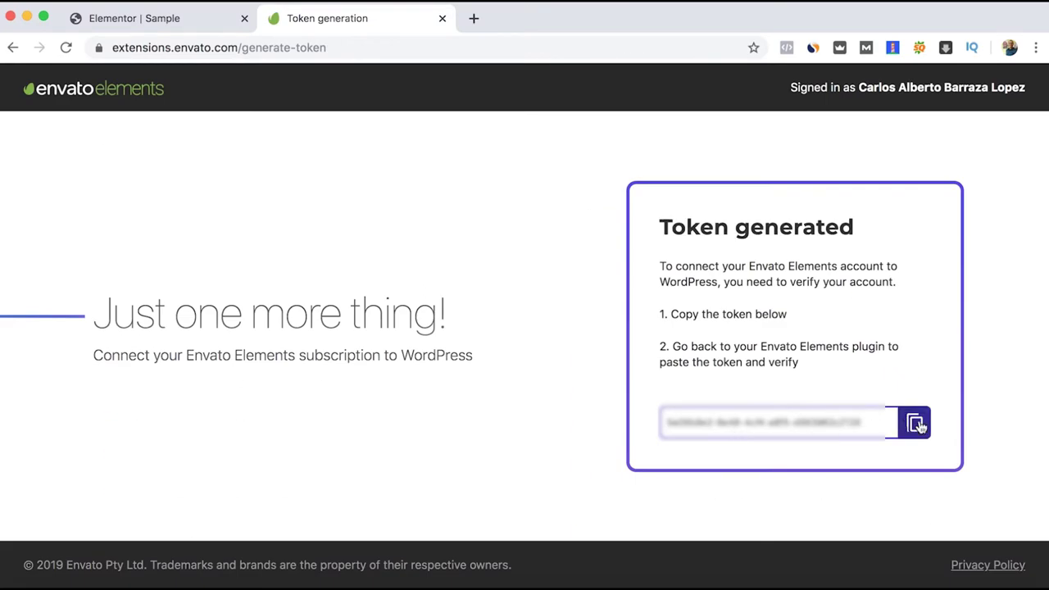
# Step: Verify the Envato Elements subscription with the copied token, and license and insert the island photo as the column background for project My Blog
pyautogui.click(120, 18)
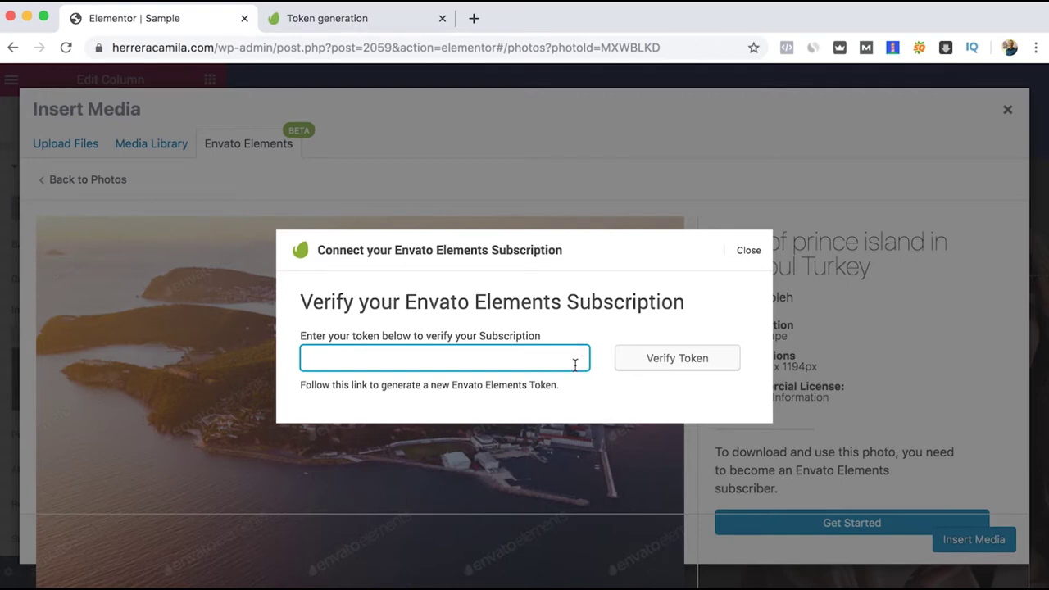
pyautogui.press('super+v')
pyautogui.click(678, 357)
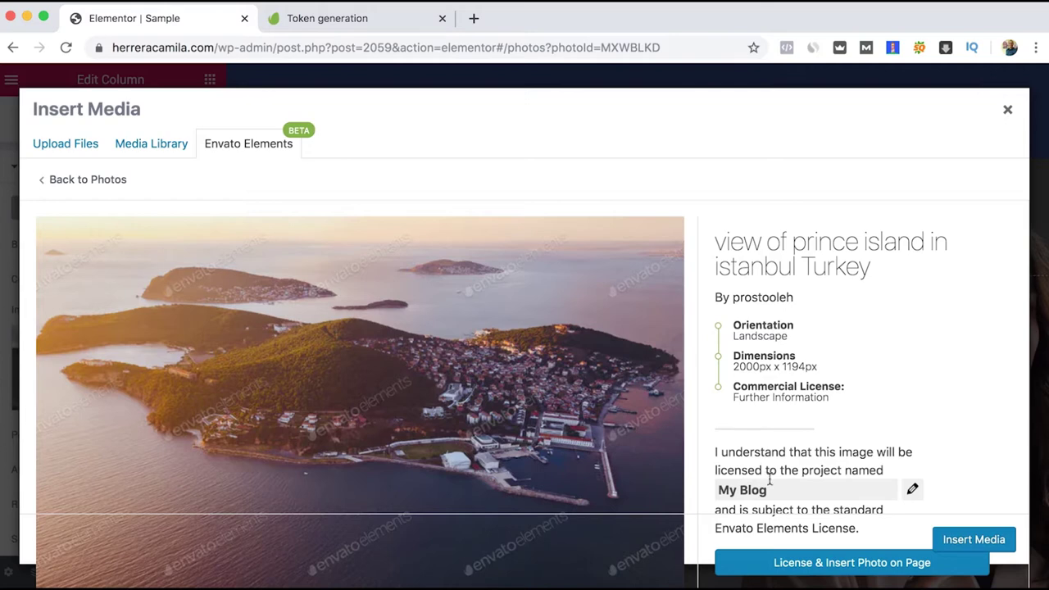
pyautogui.click(817, 567)
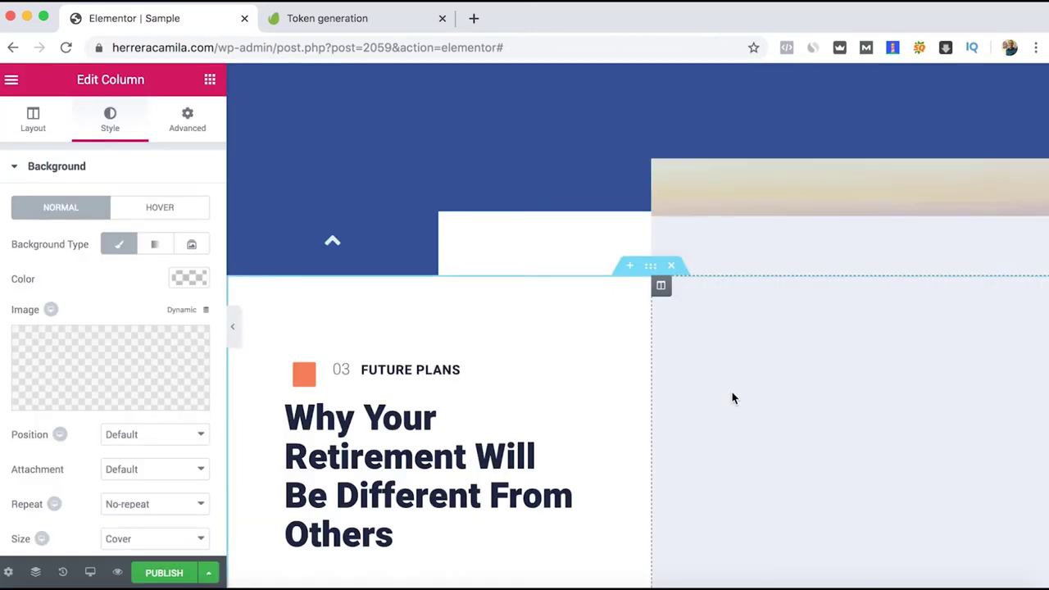
# Step: Review the page around the replaced Future Plans background, checking the service cards, the Car Insurance section and the Starter Family Plan section
pyautogui.scroll(-5, 682, 350)
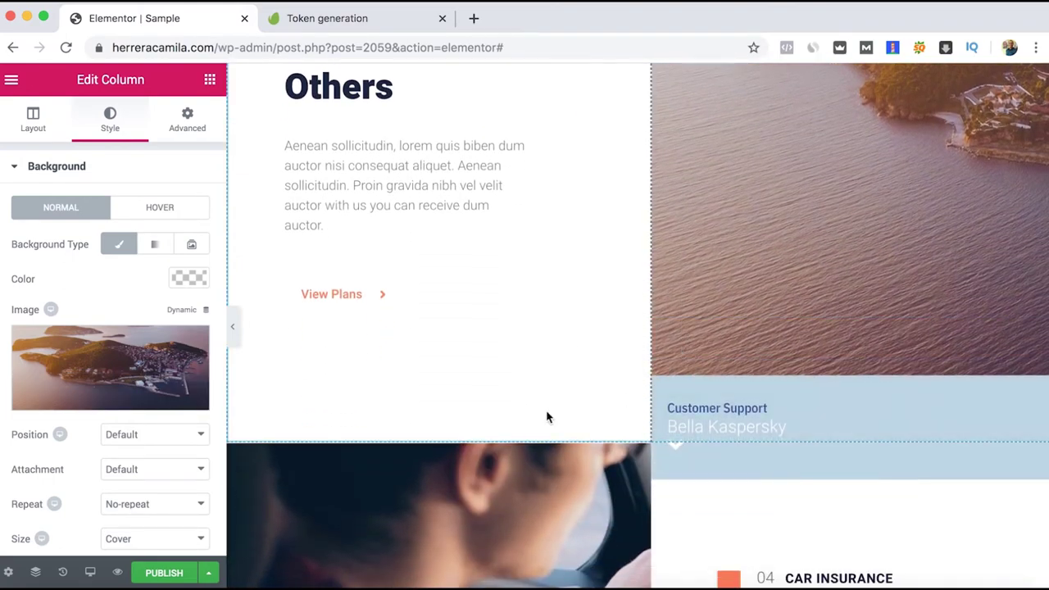
pyautogui.scroll(-3, 514, 315)
pyautogui.scroll(-3, 470, 360)
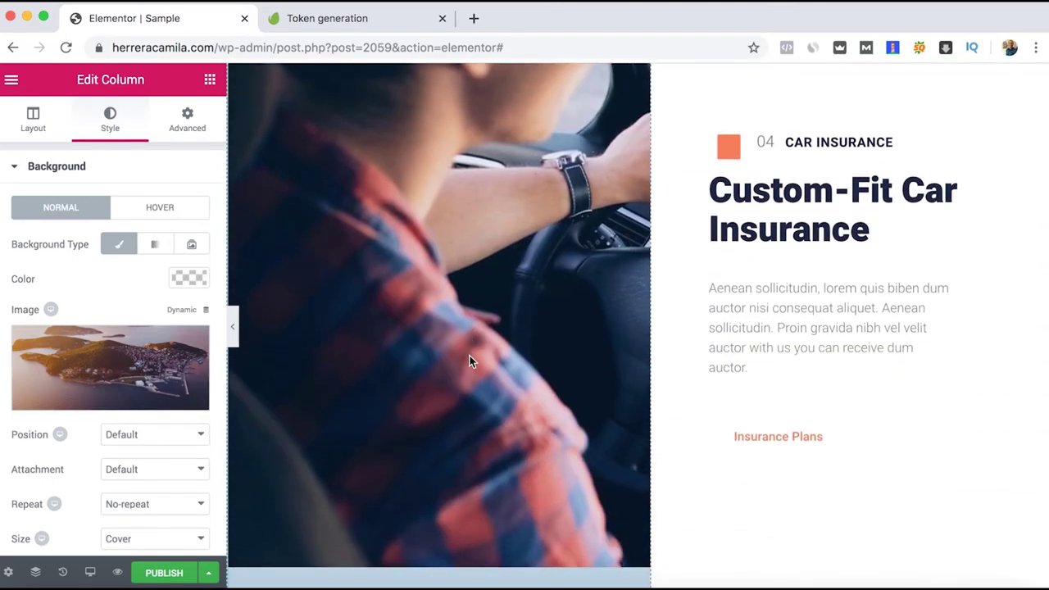
pyautogui.scroll(10, 469, 361)
pyautogui.scroll(5, 469, 361)
pyautogui.scroll(-15, 469, 361)
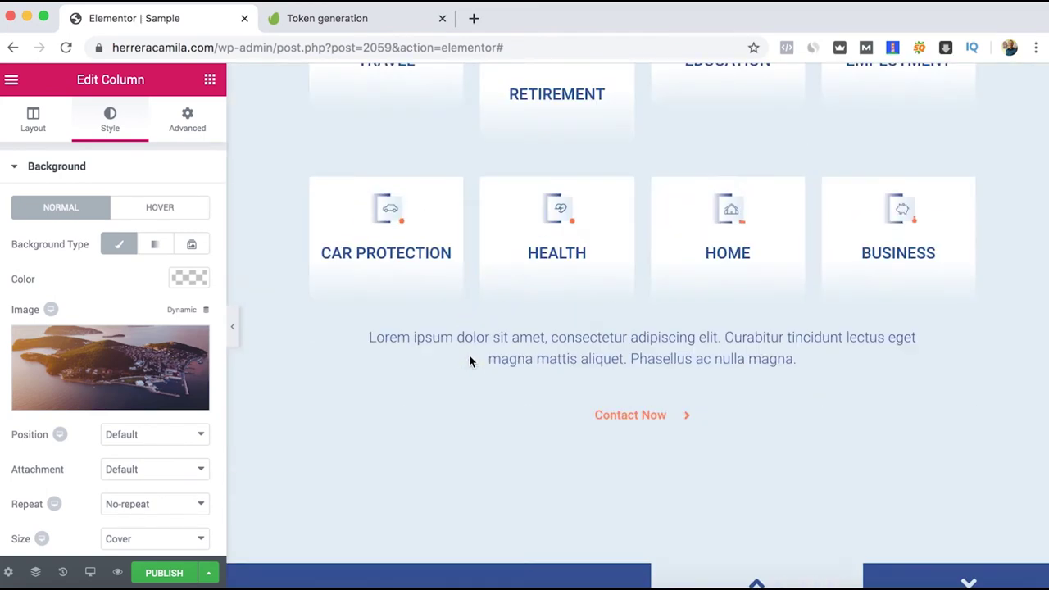
pyautogui.scroll(-3, 470, 362)
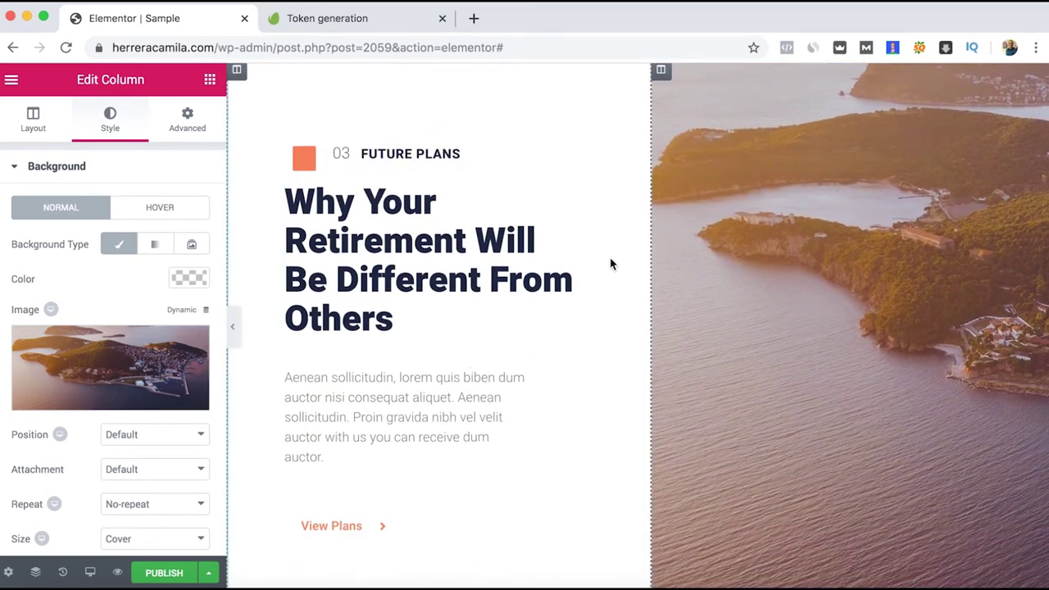
pyautogui.scroll(-10, 611, 264)
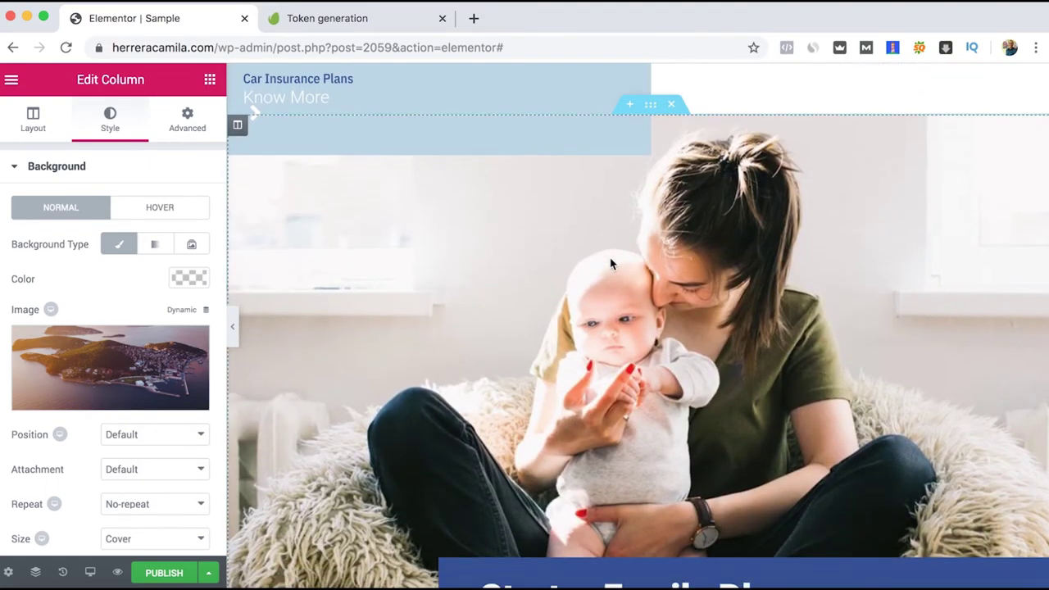
pyautogui.scroll(-2, 610, 264)
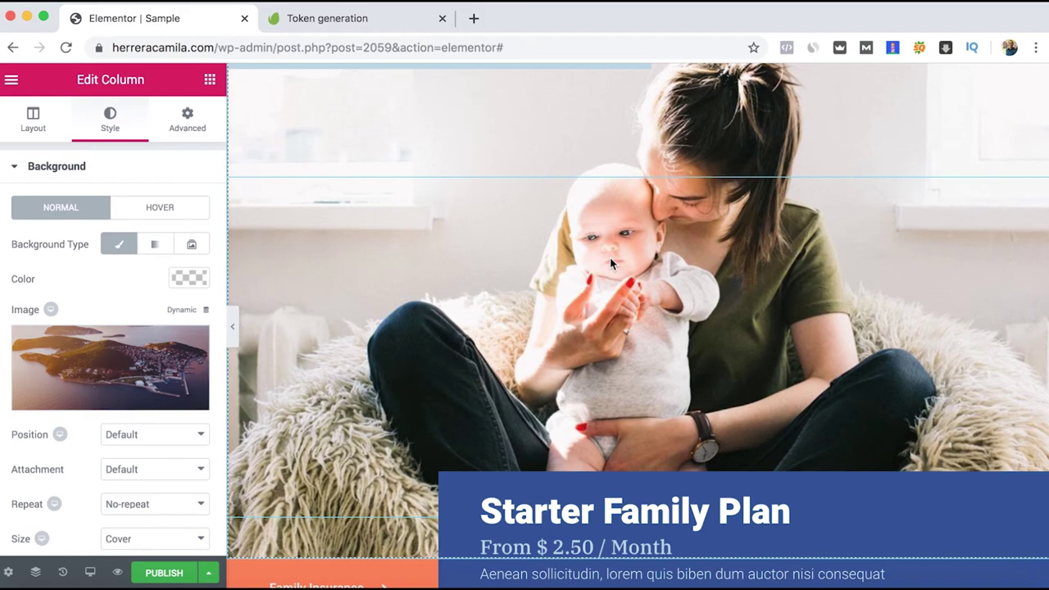
pyautogui.scroll(-10, 609, 271)
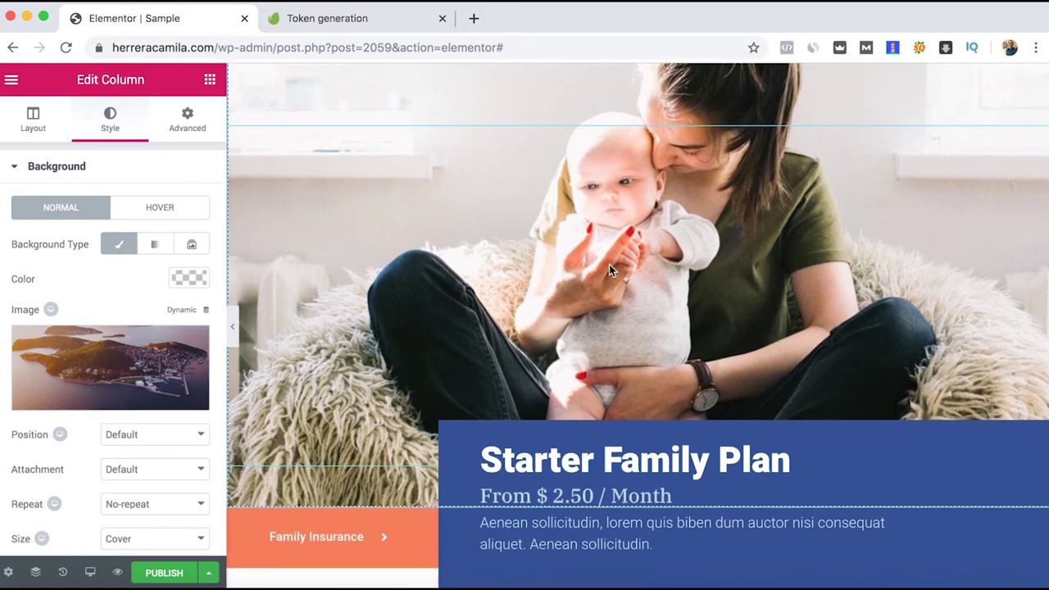